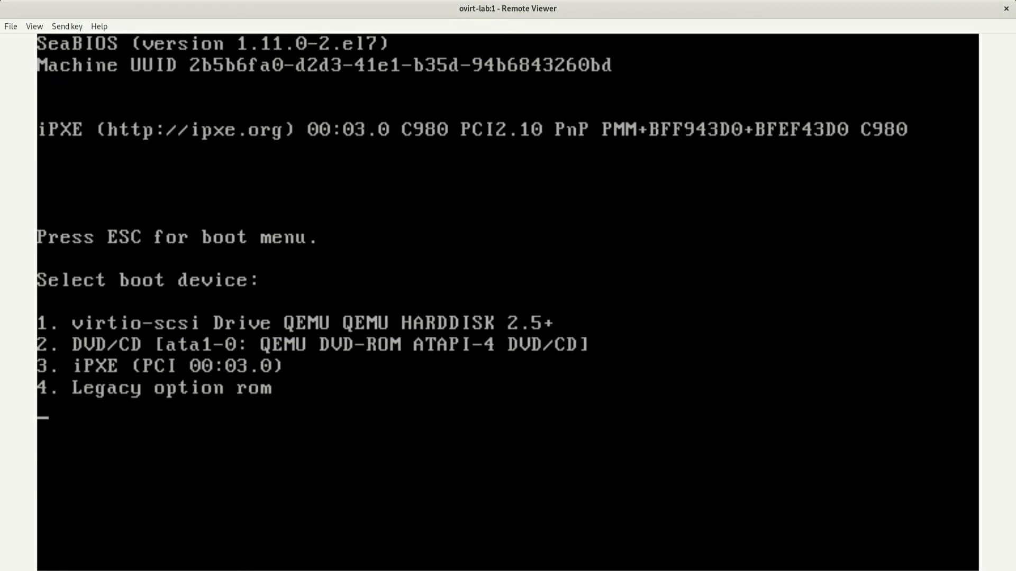
Boot the VM from DVD/CD with option 2 and start the Install oVirt Node 4.3.2 entry
click(723, 130)
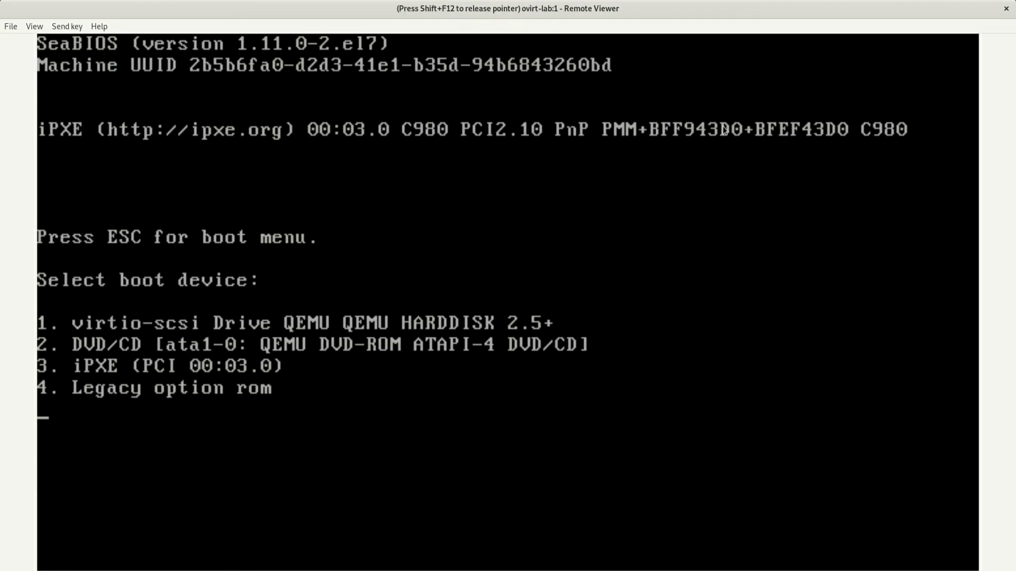
key(2)
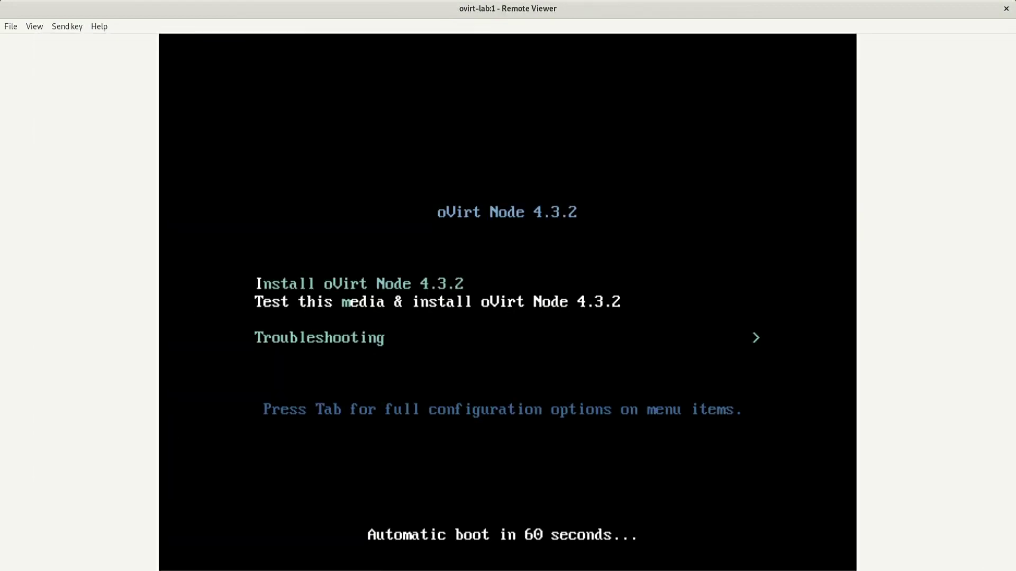
key(Up)
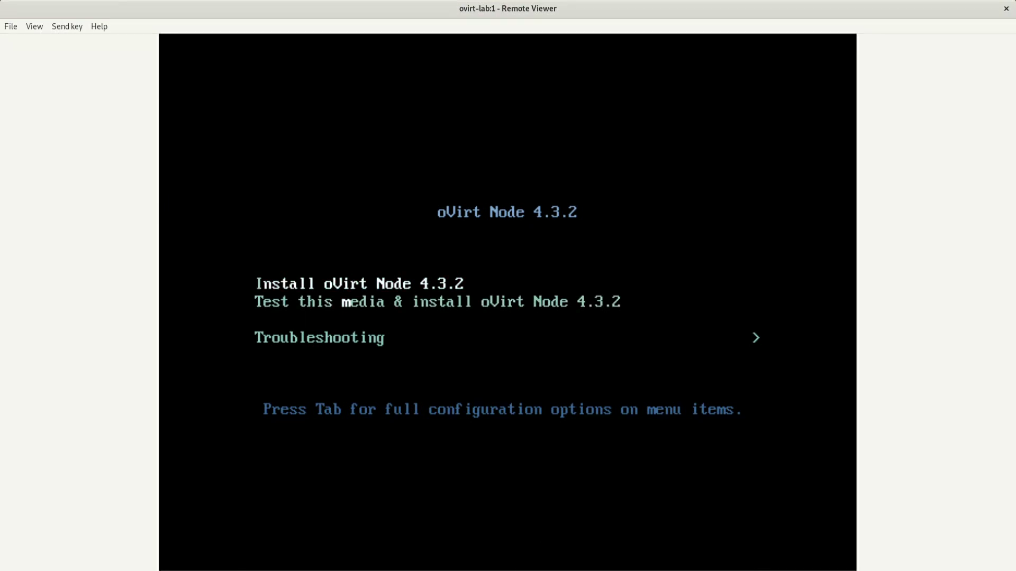
key(Return)
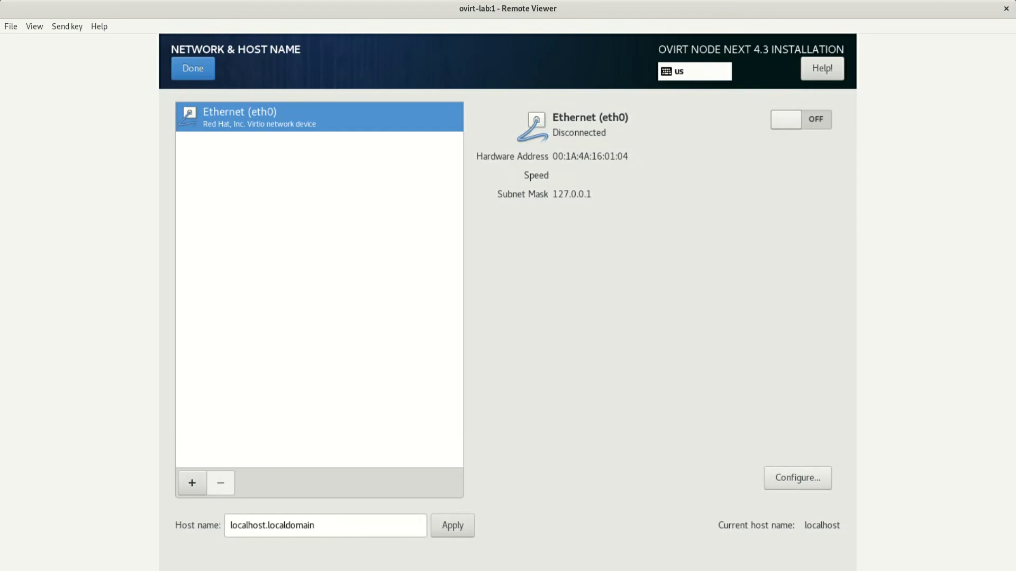
Add eth0 IPv4 address 192.168.0.229/24 with gateway 192.168.0.1 and DNS server 192.168.0.149
click(798, 477)
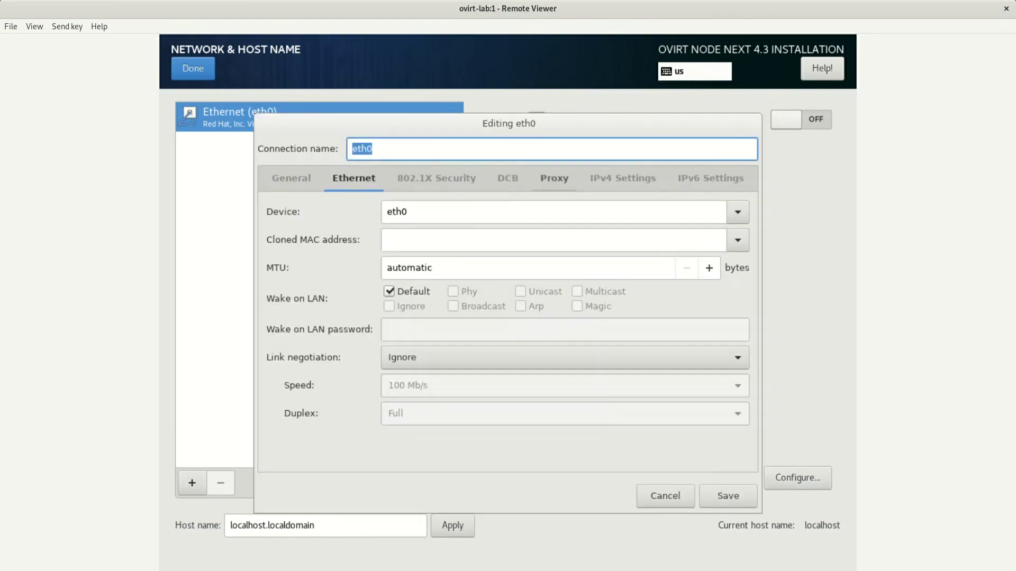
click(622, 178)
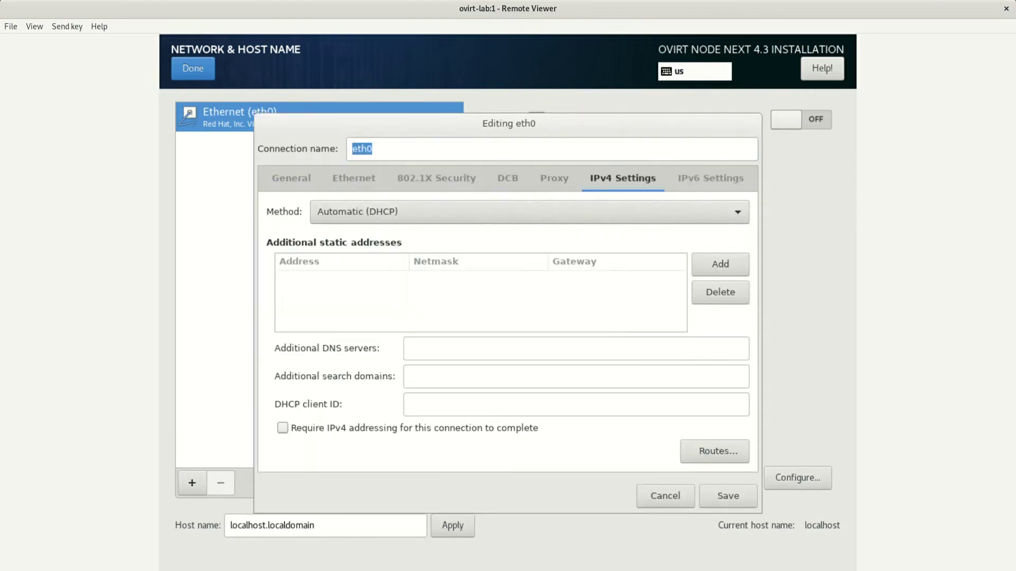
click(720, 264)
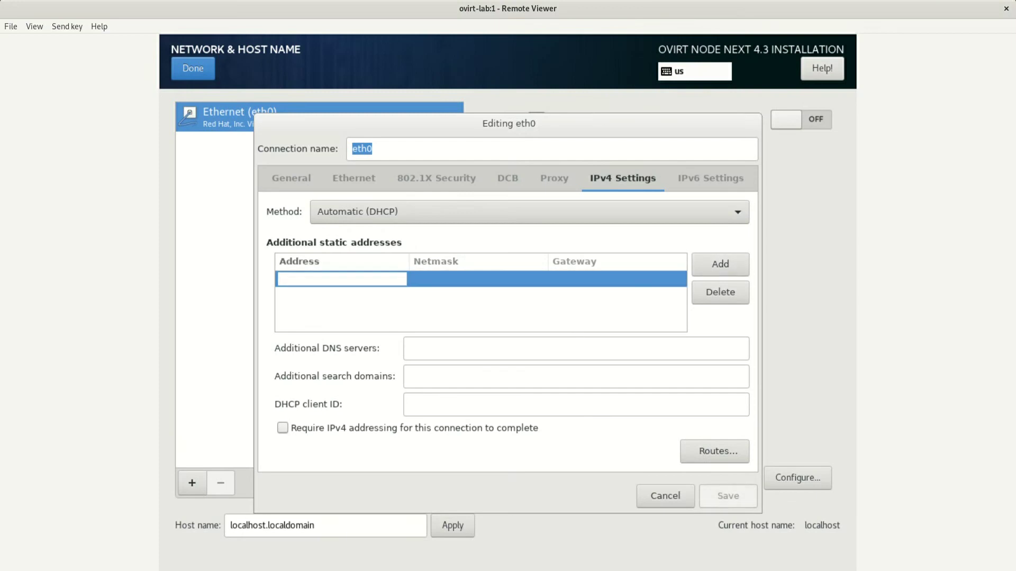
text(192.168.0)
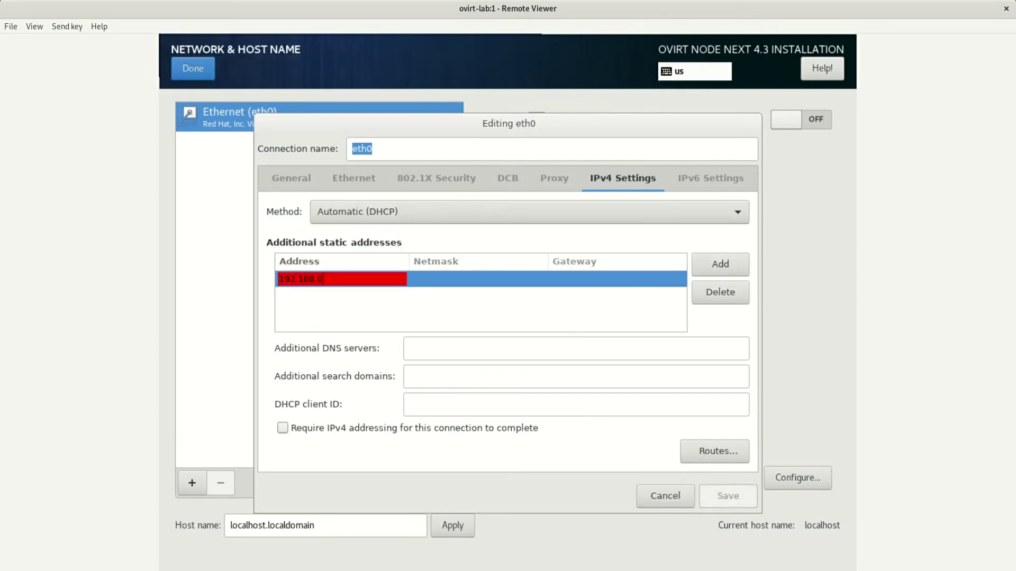
text(.229)
key(Tab)
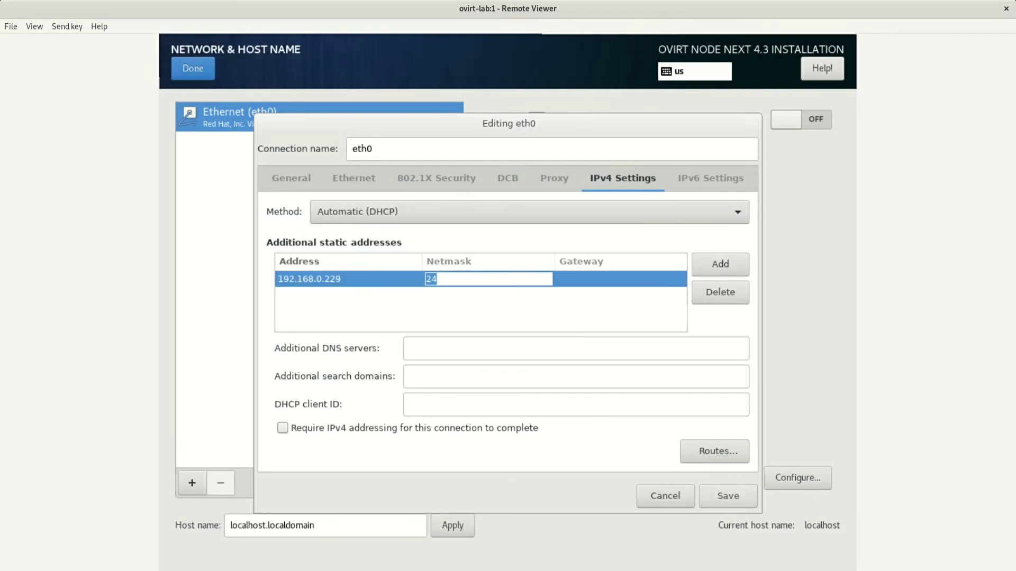
text(24)
key(Tab)
text(192.168.0.)
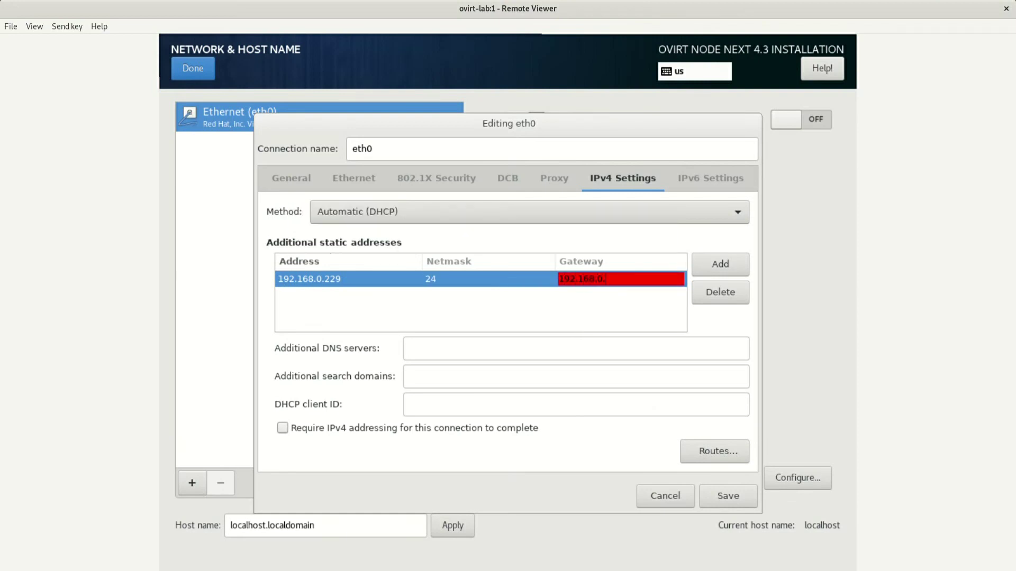
text(1)
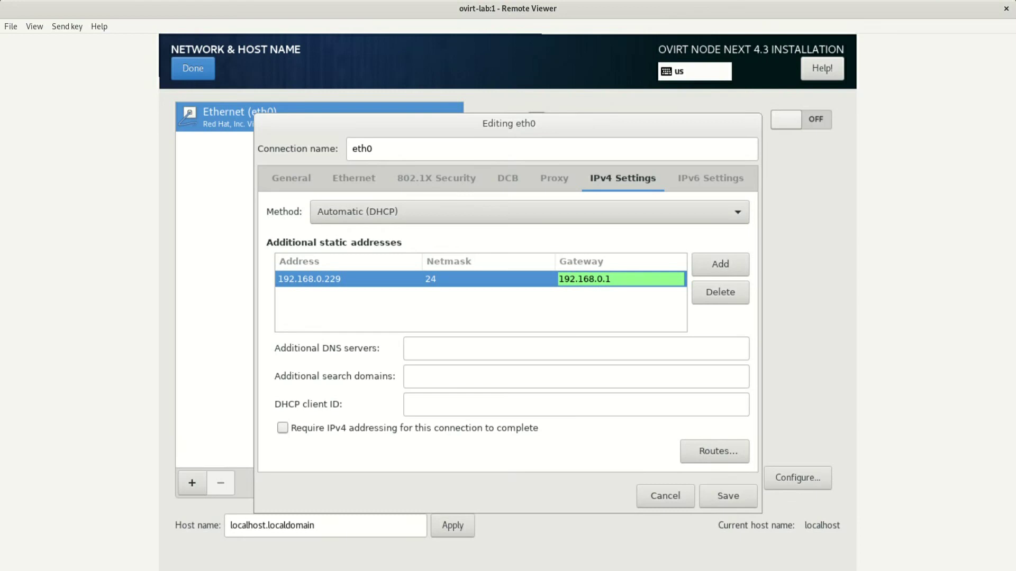
click(410, 348)
text(192.16)
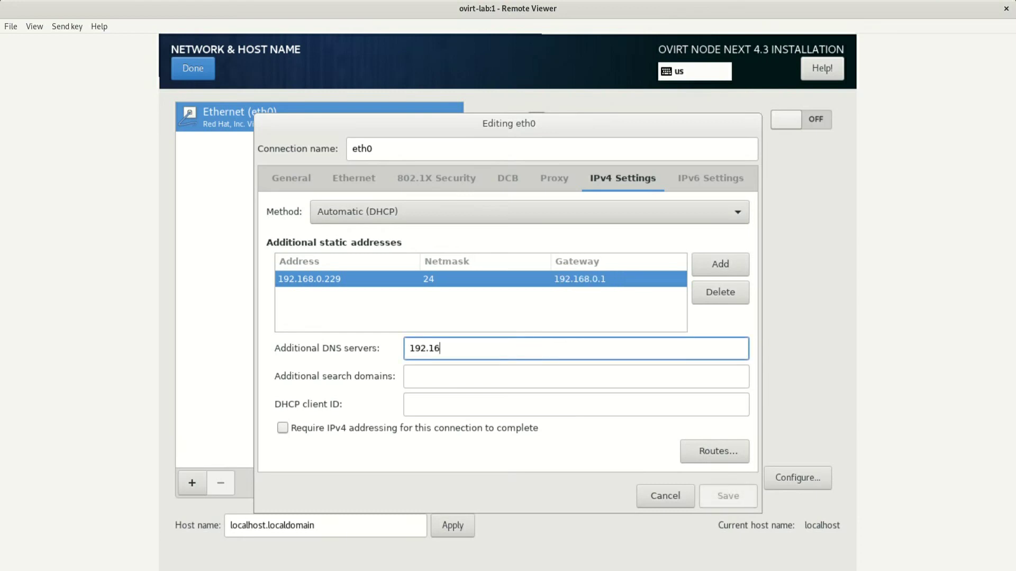
text(8.0.149)
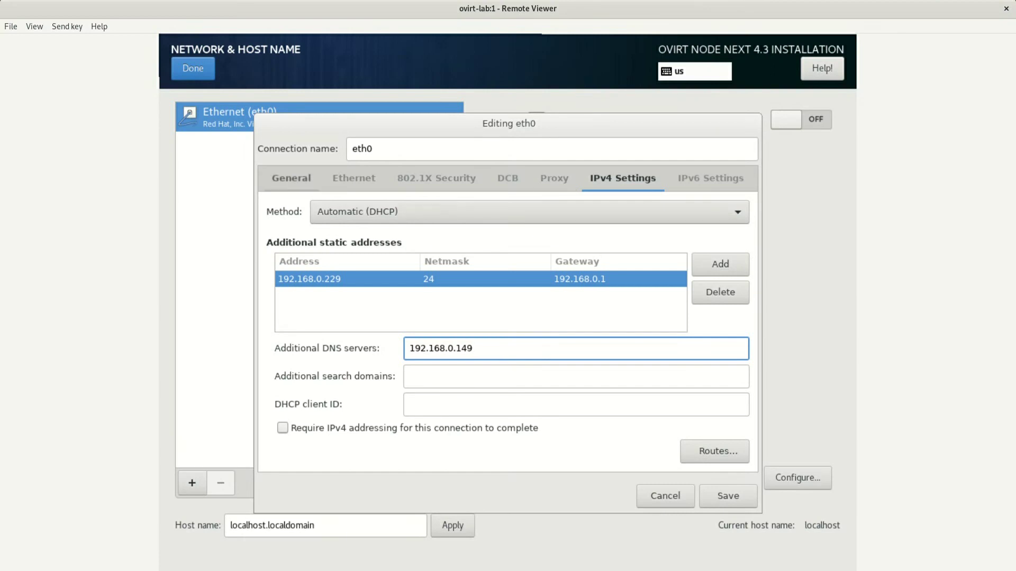
Set the eth0 IPv4 method to Manual, enable automatic connection, and save the connection
click(529, 211)
click(510, 251)
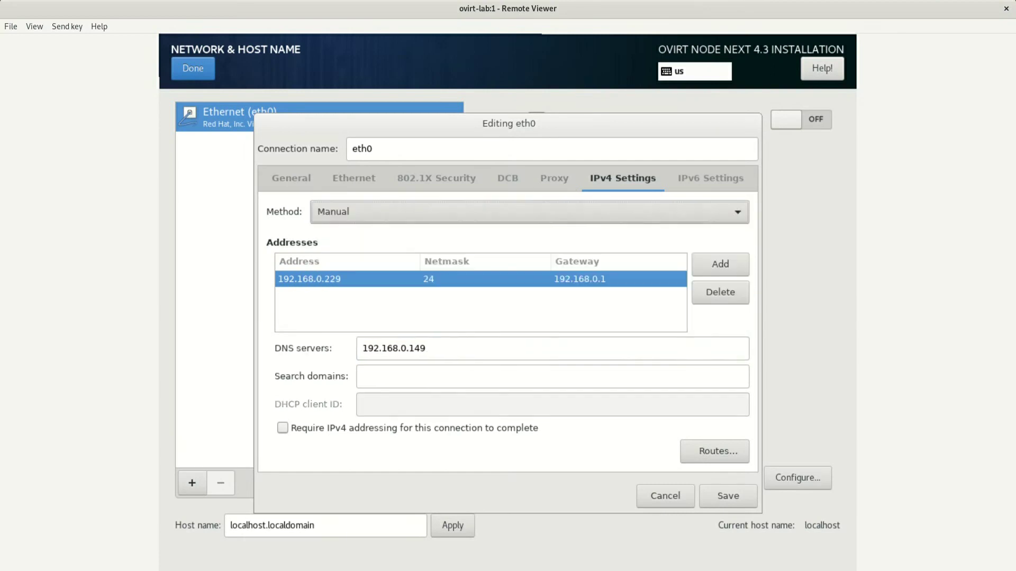
click(291, 178)
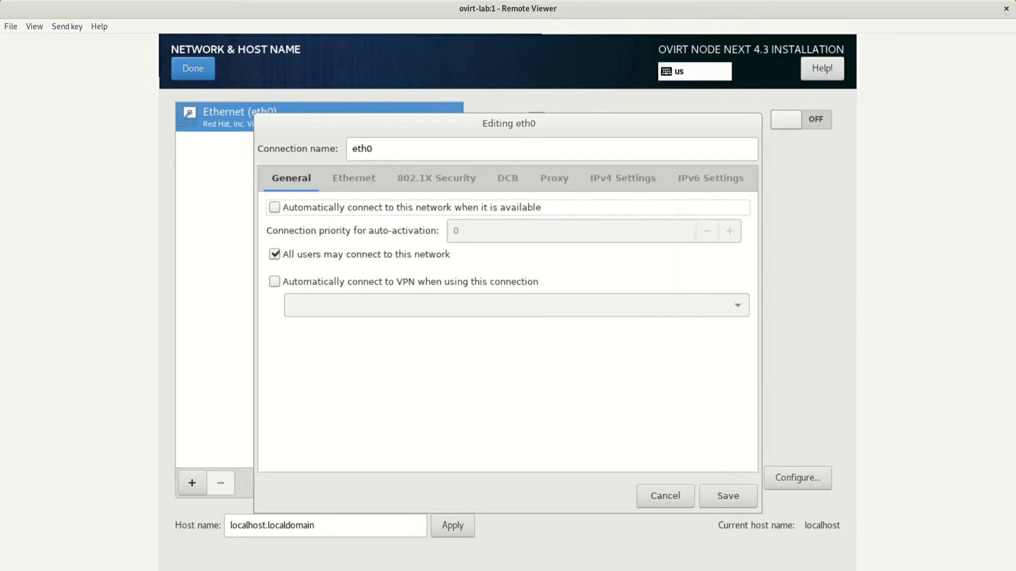
click(274, 207)
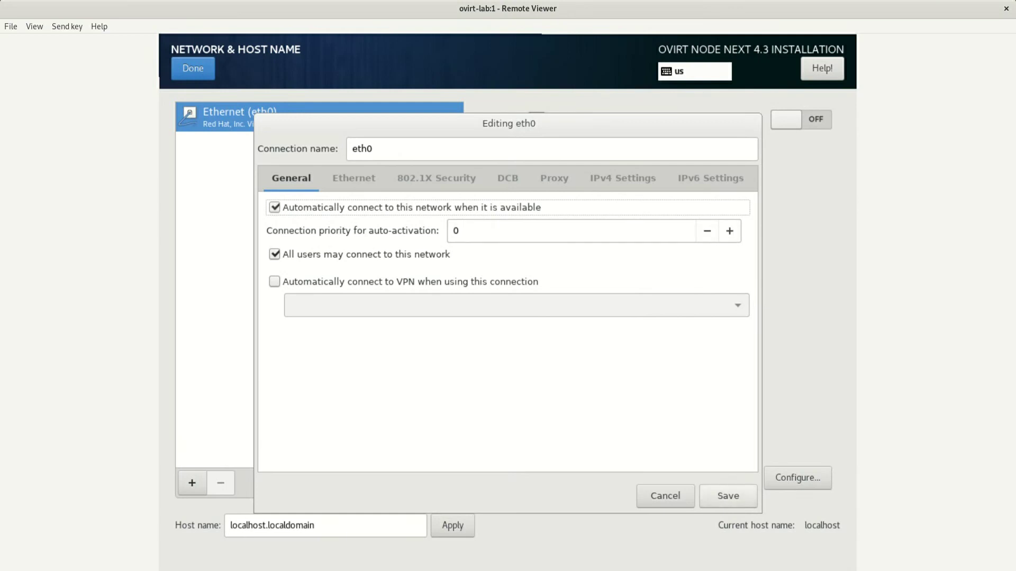
click(728, 495)
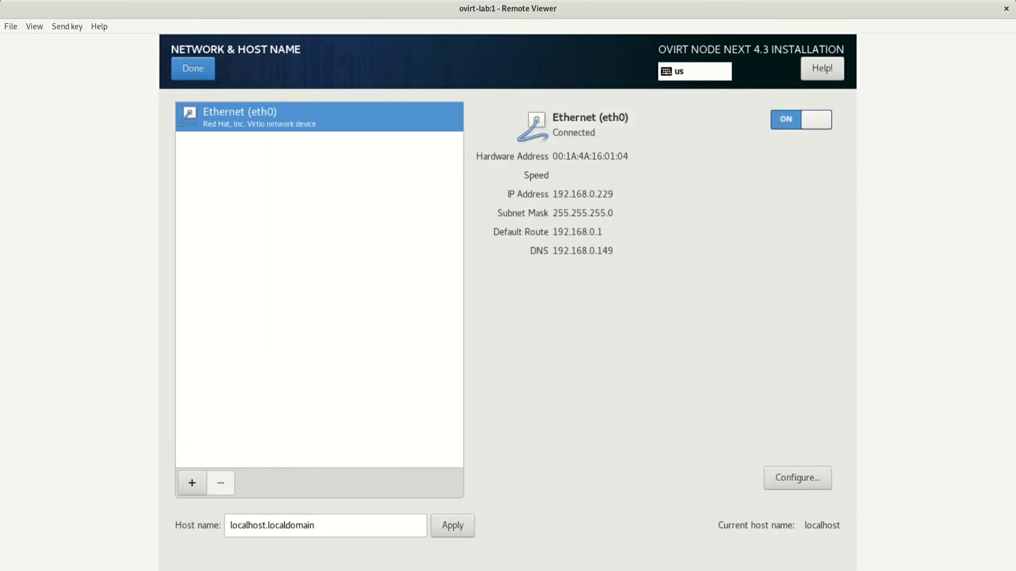
Replace localhost.localdomain with host name ovirt-host.lab.home, apply it, and finish network setup
triple_click(314, 525)
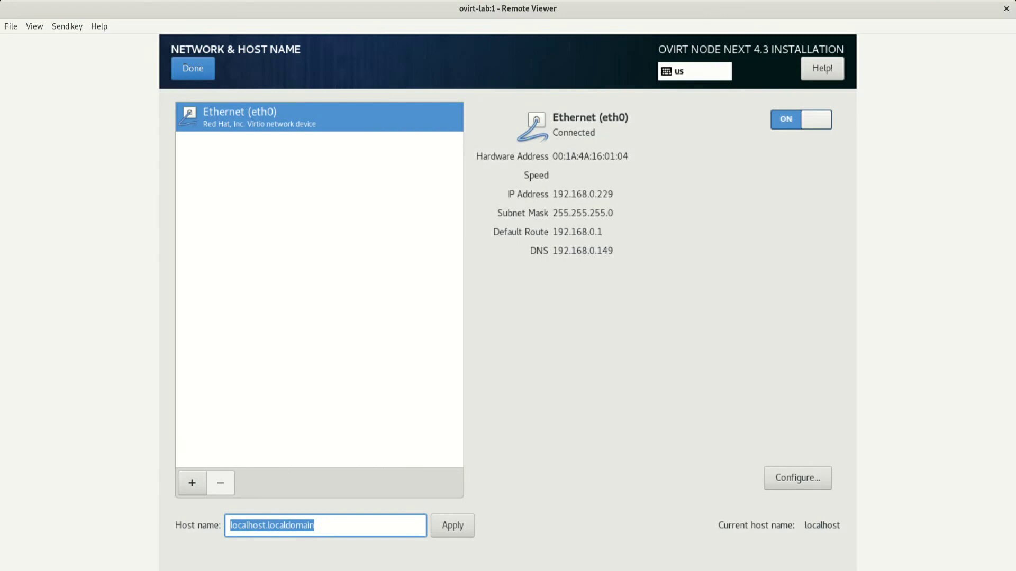
key(BackSpace)
text(ovirt-hos)
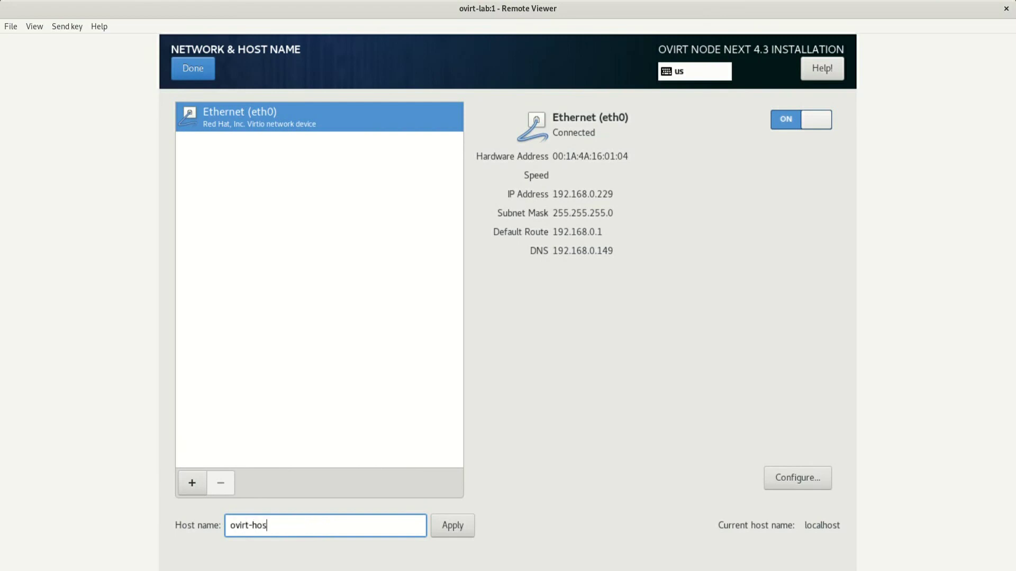
text(t.lab.home)
click(453, 525)
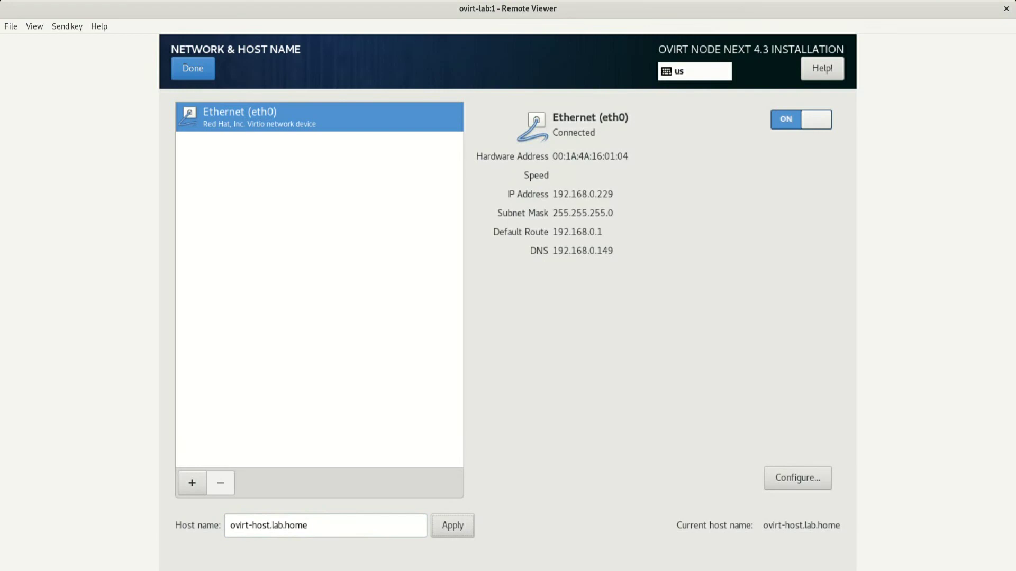
click(193, 68)
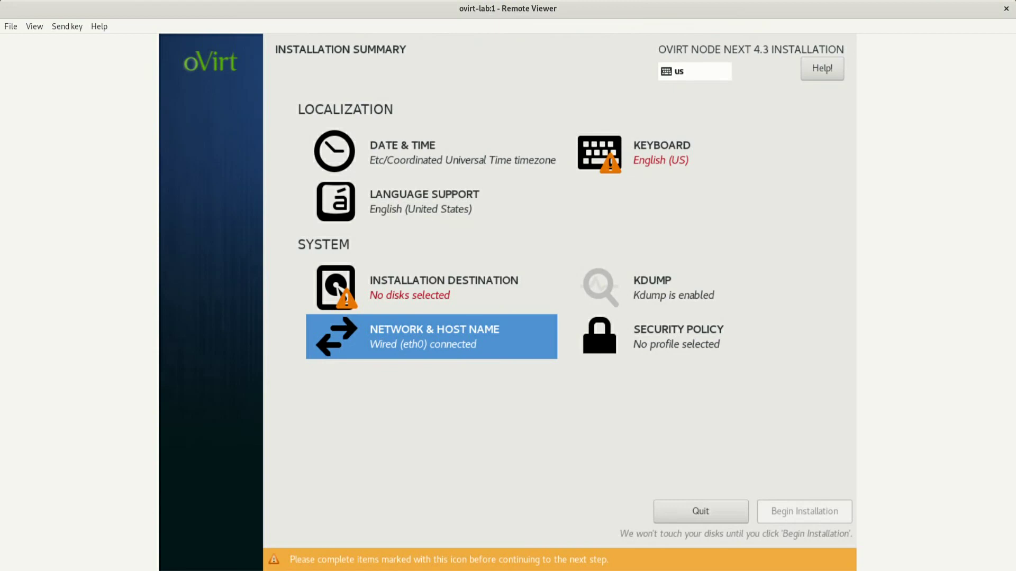
Use the 100 GiB sda disk with automatic partitioning, deleting all existing partitions to reclaim space
click(418, 287)
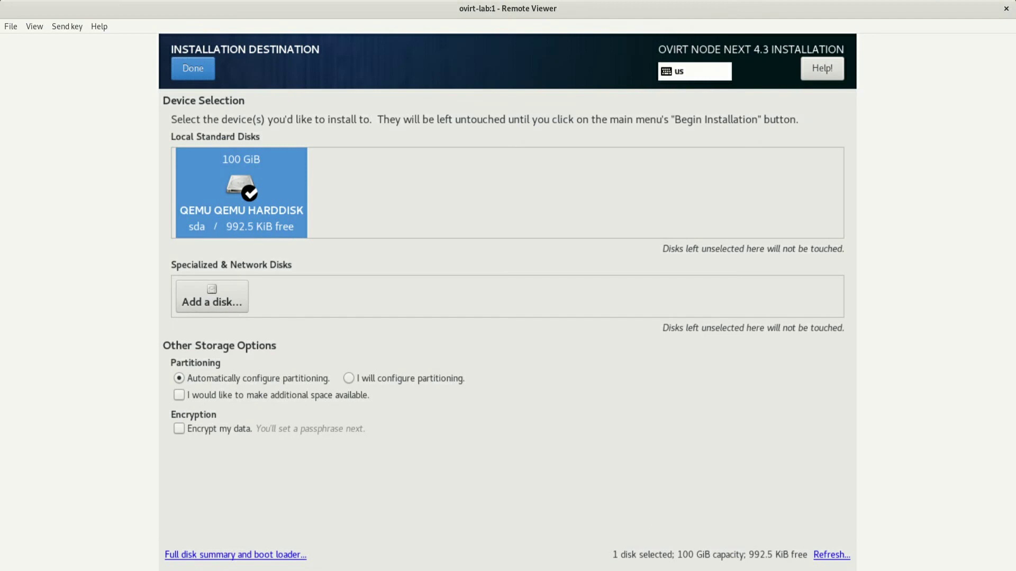
click(192, 68)
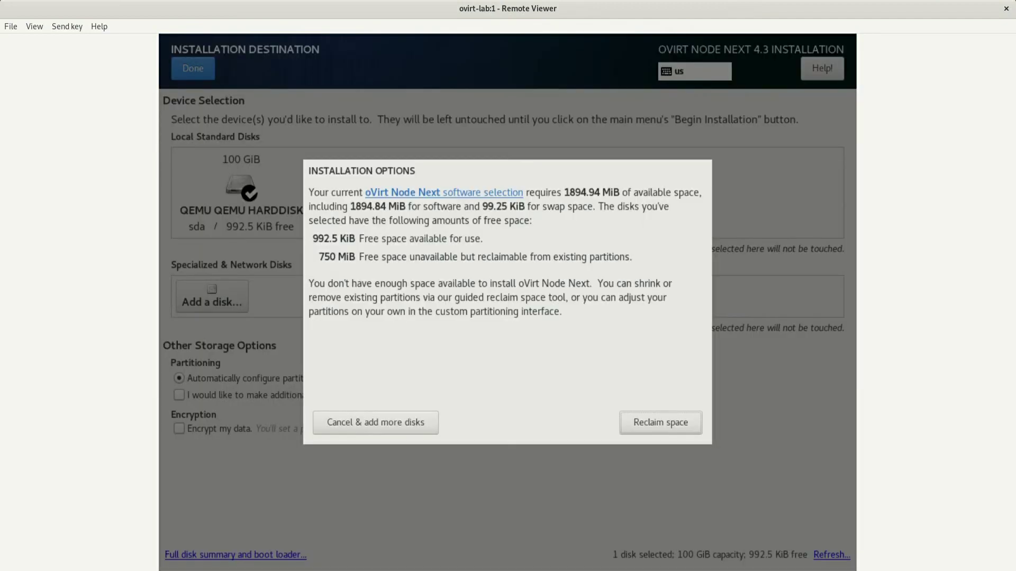
click(661, 422)
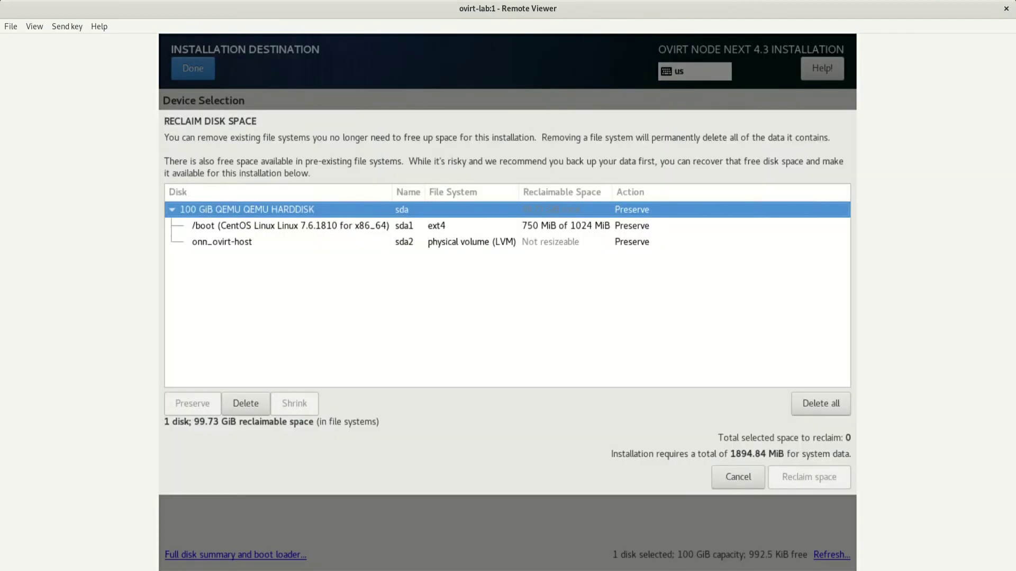
click(820, 403)
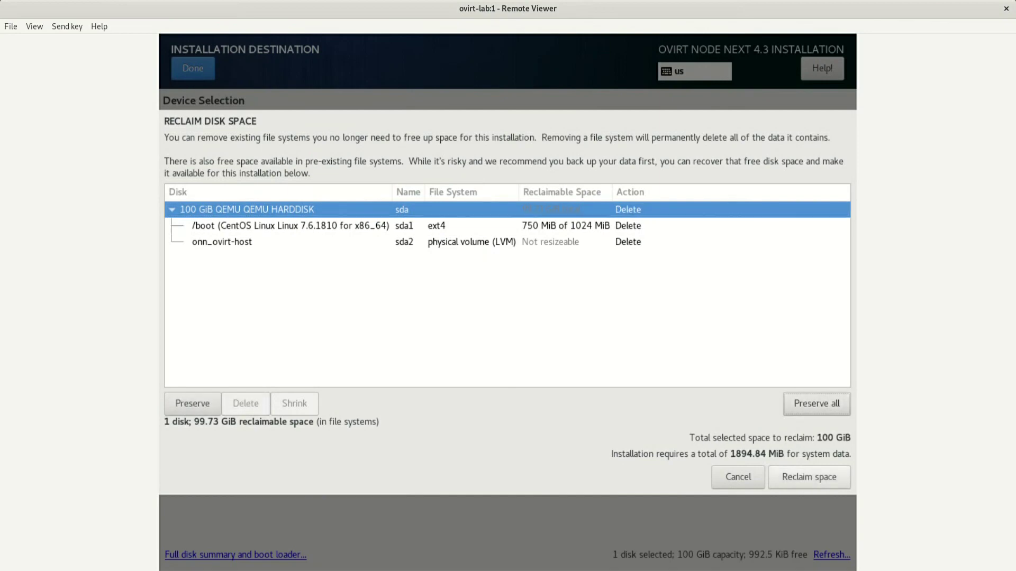
key(Return)
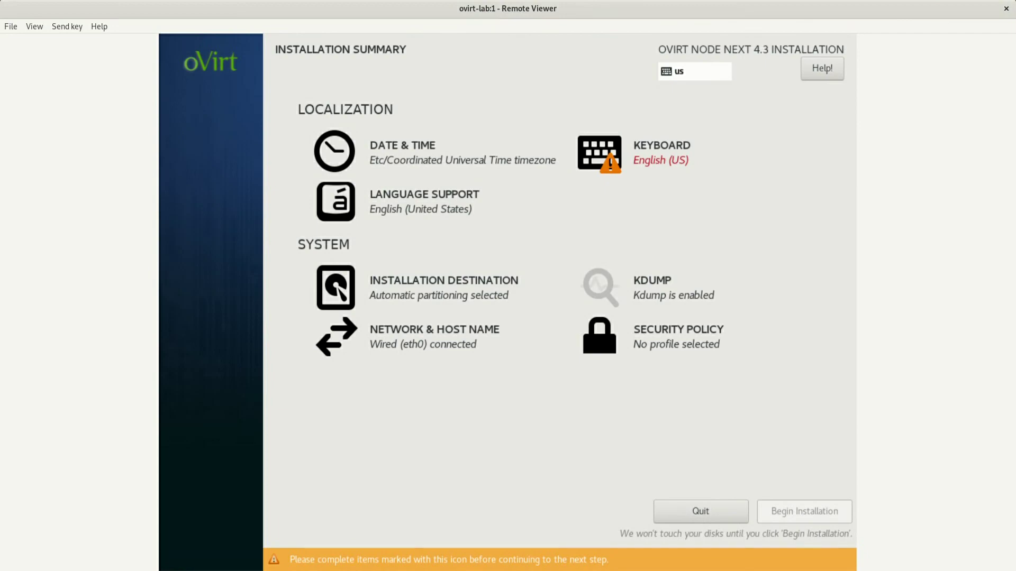
Keep the English (US) keyboard and English language support, then go to Date & Time
click(661, 153)
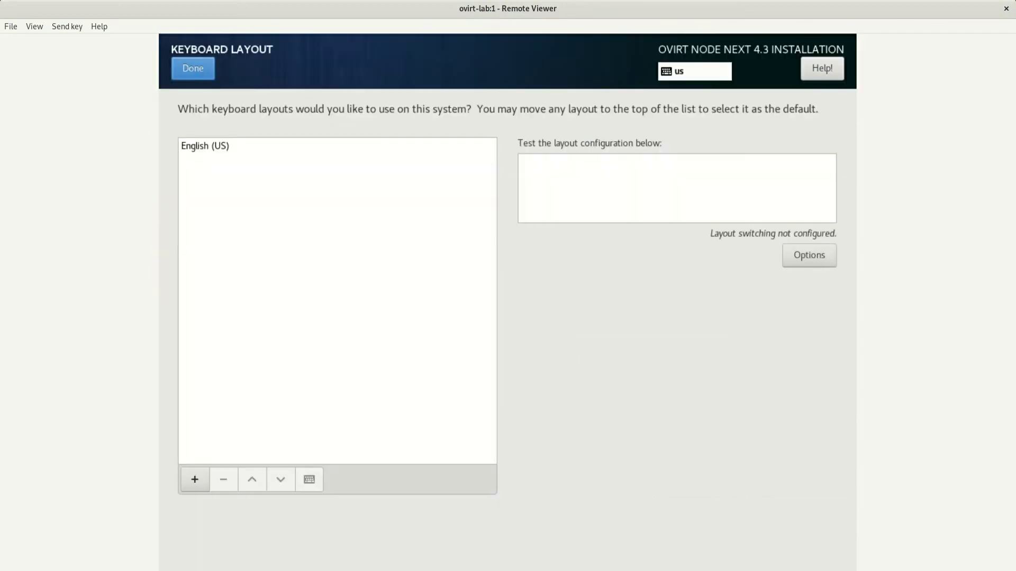
click(192, 69)
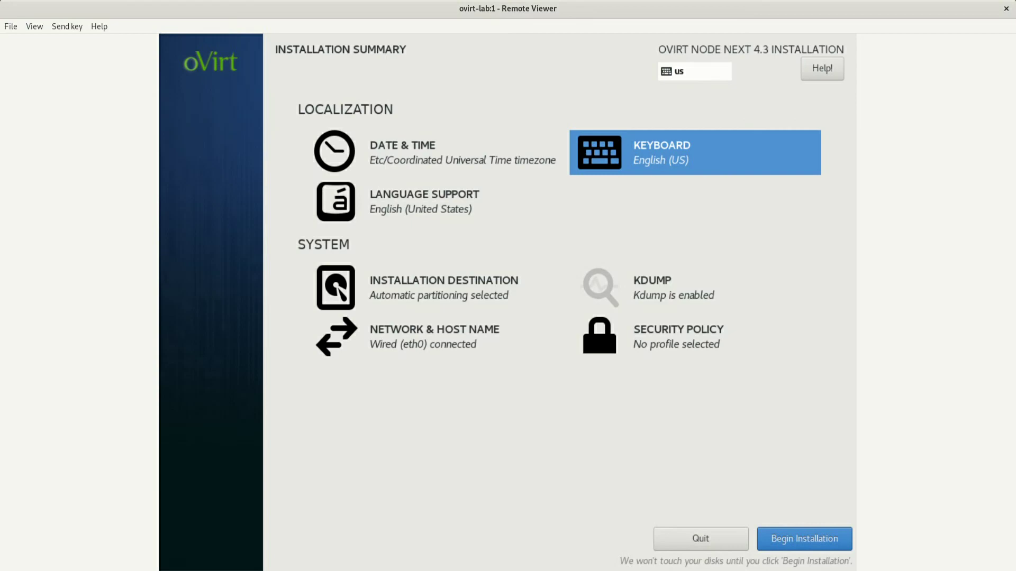
click(423, 201)
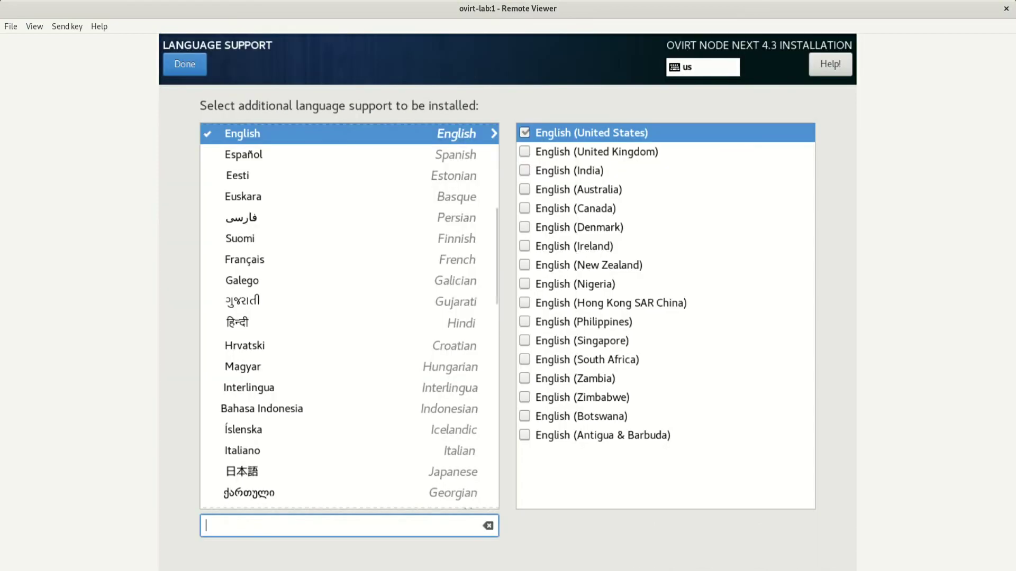
click(184, 64)
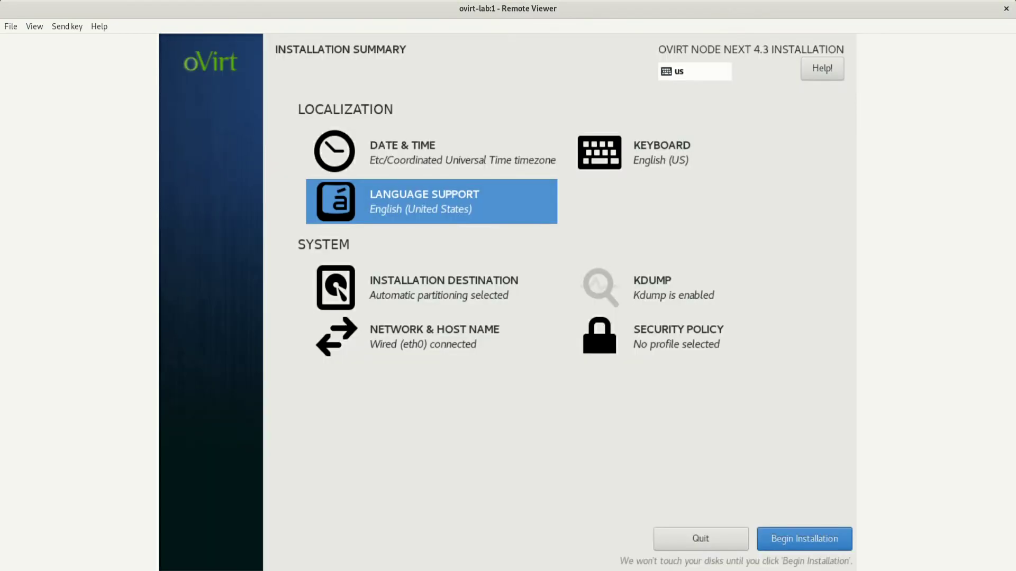
click(402, 151)
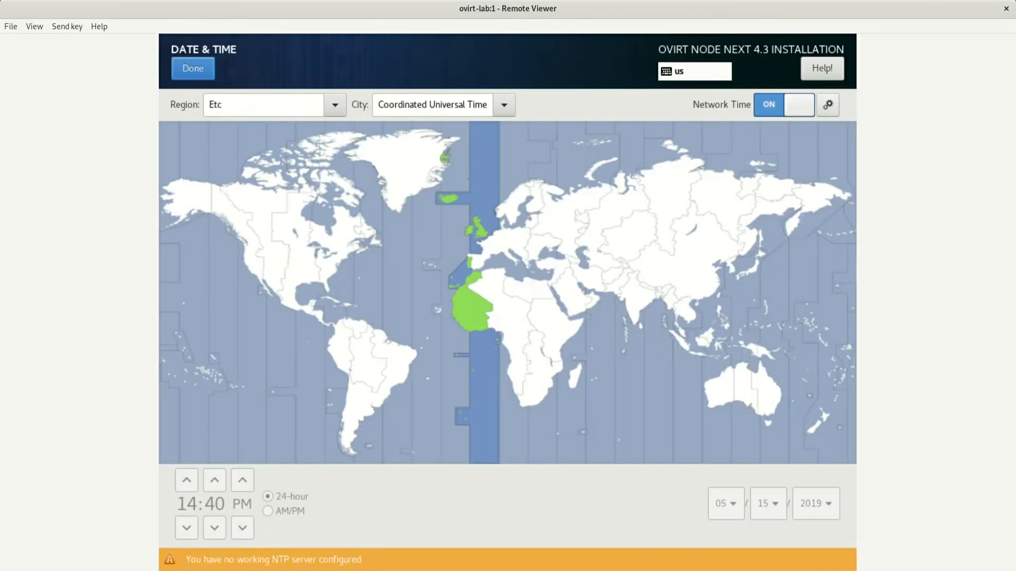
Use only NTP server 192.168.0.149, dropping the four centos pool servers, and set timezone New York
click(828, 105)
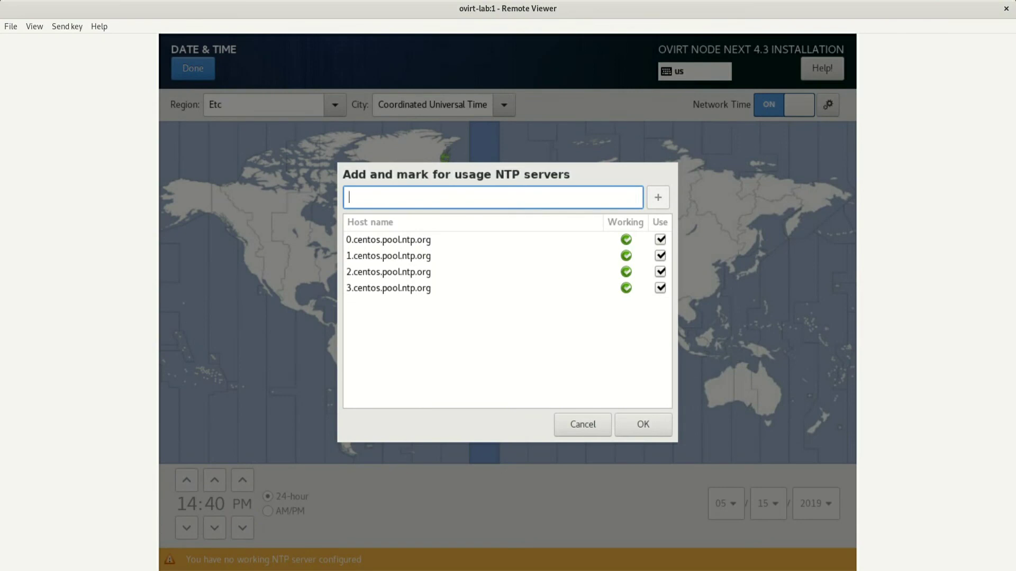
text(192.168.0.149)
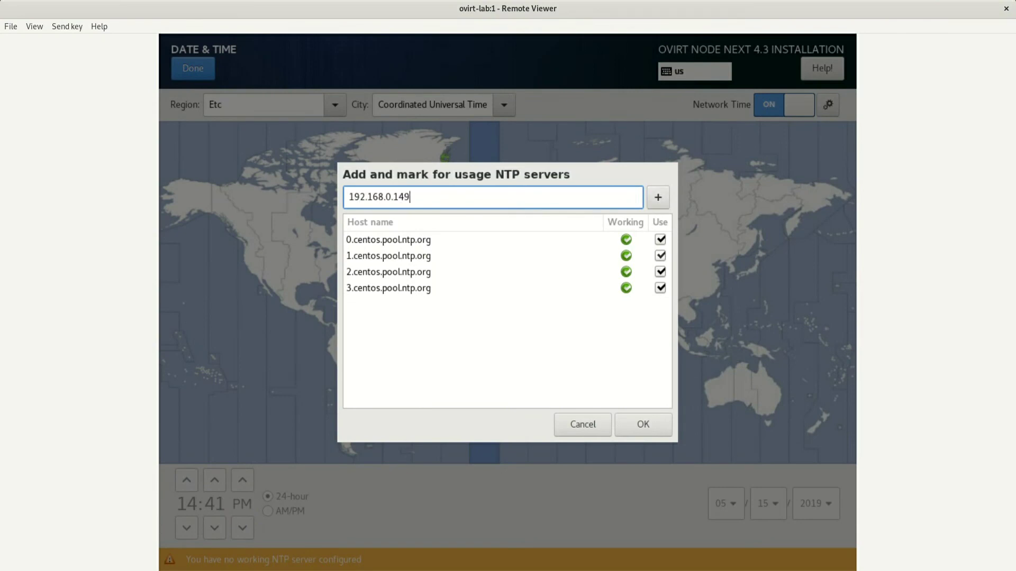
key(Return)
click(660, 288)
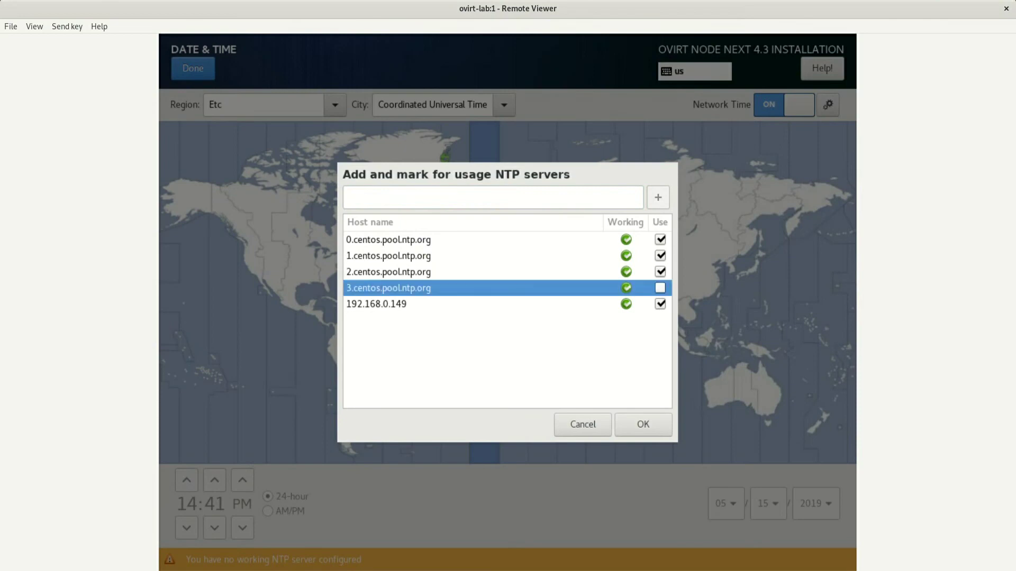
click(659, 272)
click(660, 255)
click(660, 239)
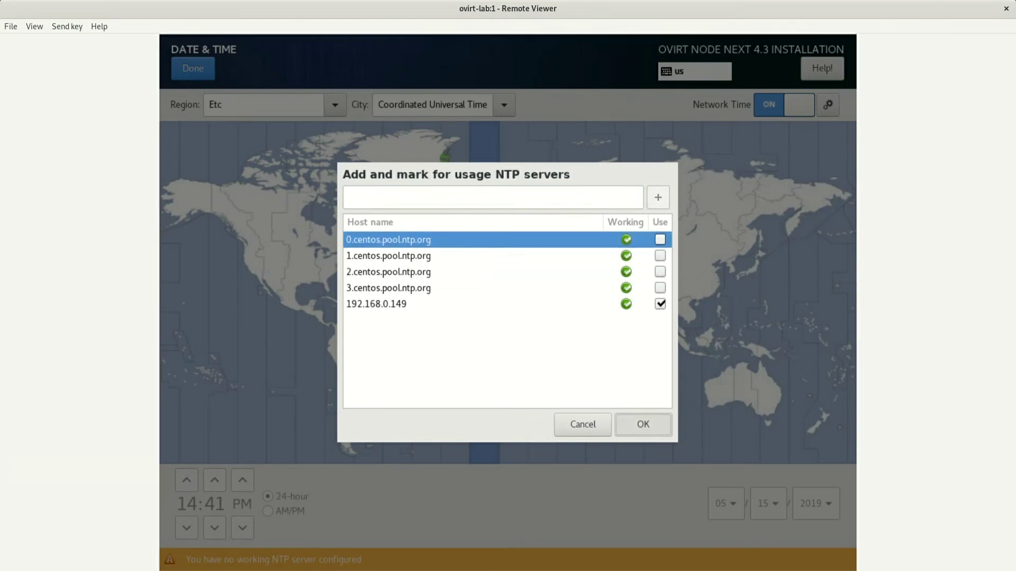
click(643, 424)
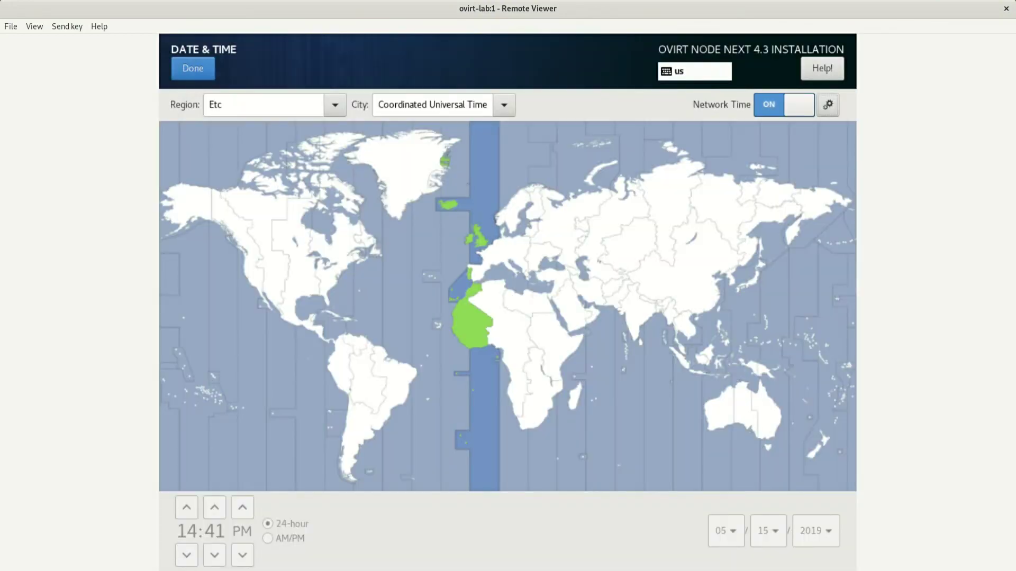
click(334, 270)
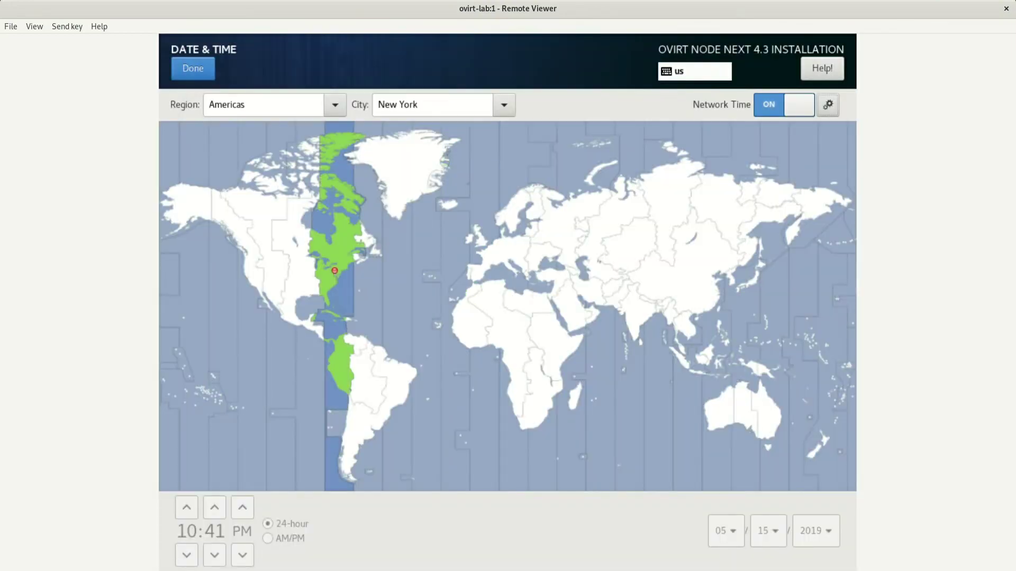
click(192, 69)
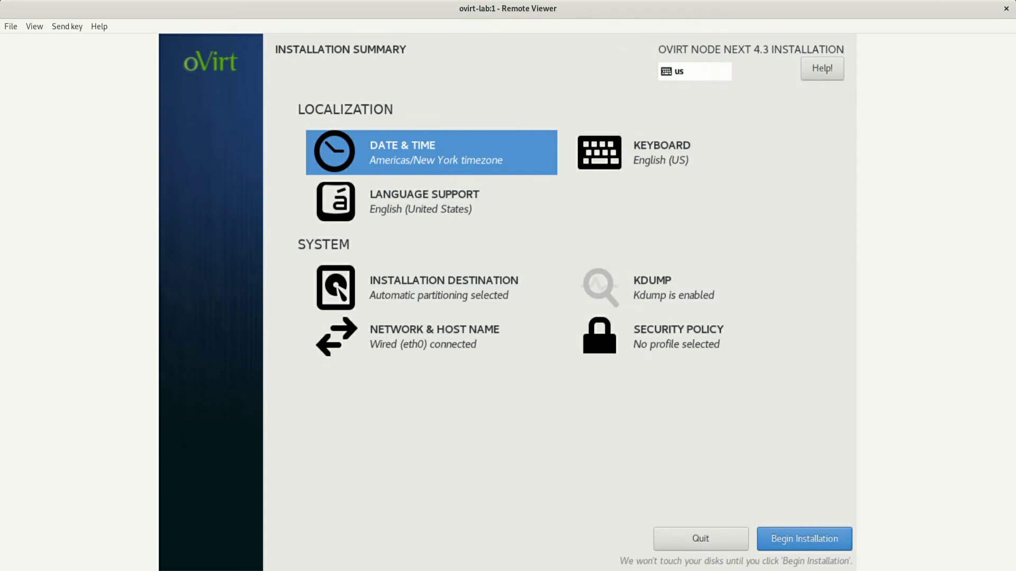
Begin the installation and set the root password, accepting the weak-password warning
click(804, 539)
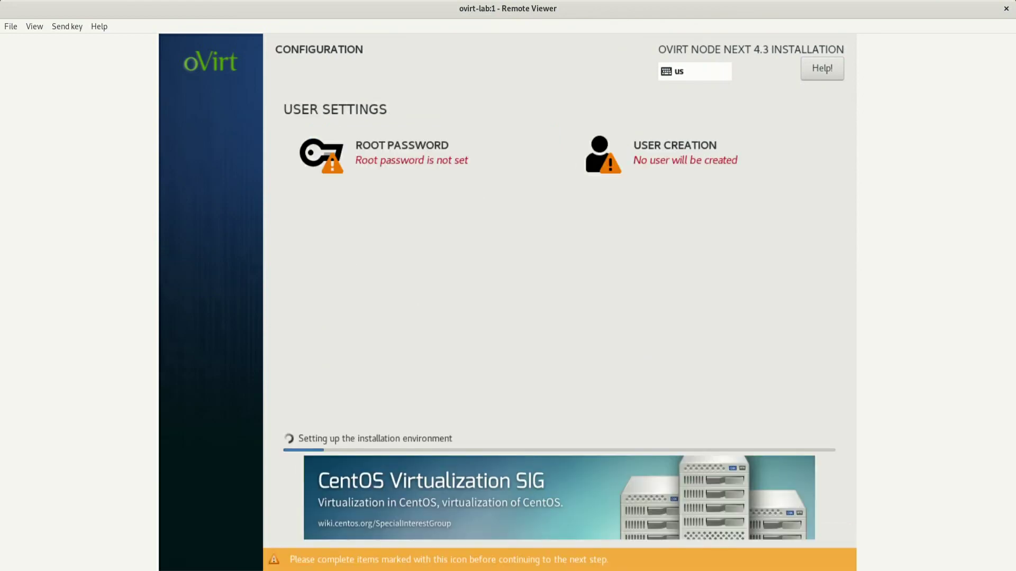
key(alt+r)
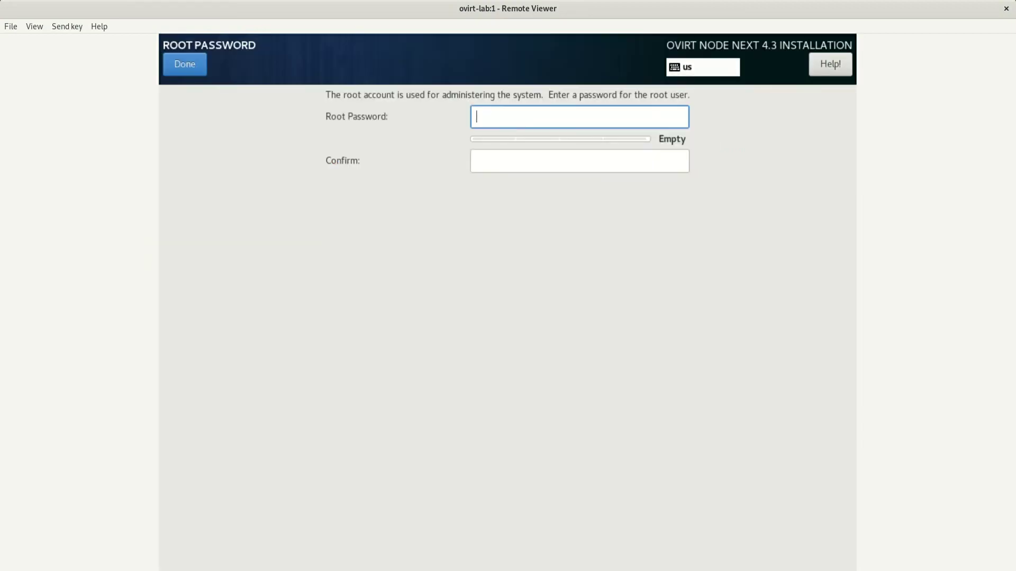
text(********)
key(Tab)
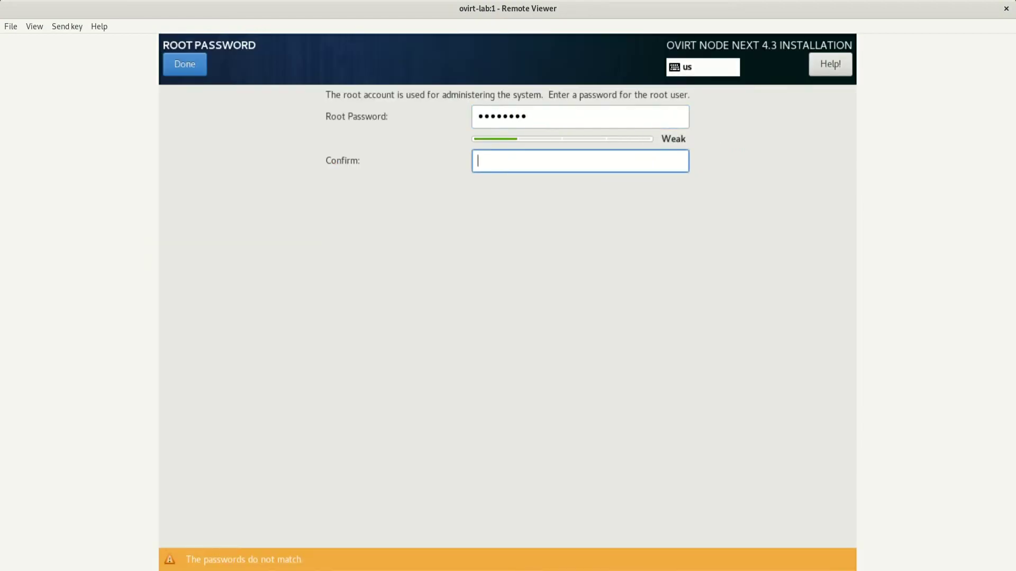
text(********)
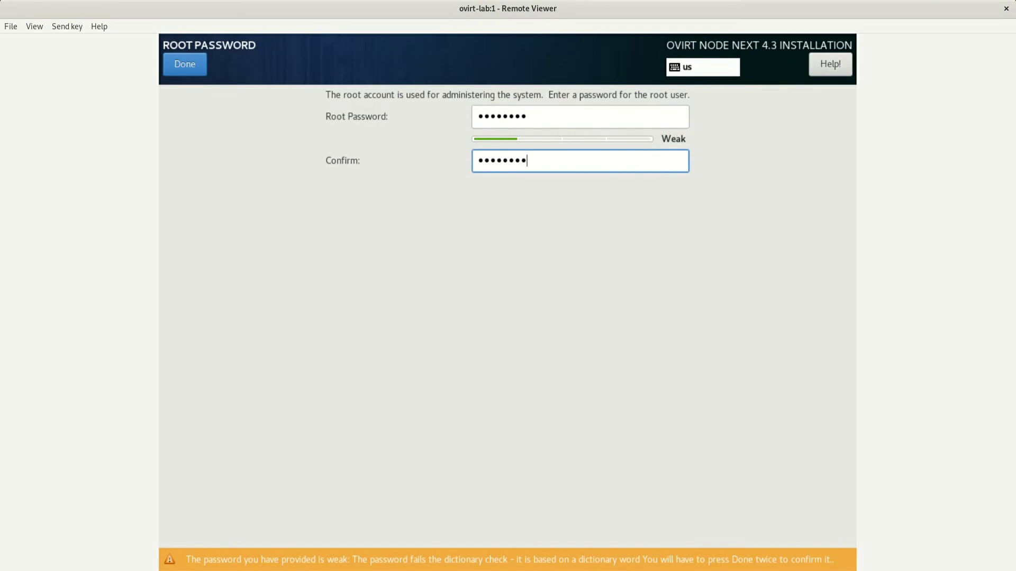
key(Return)
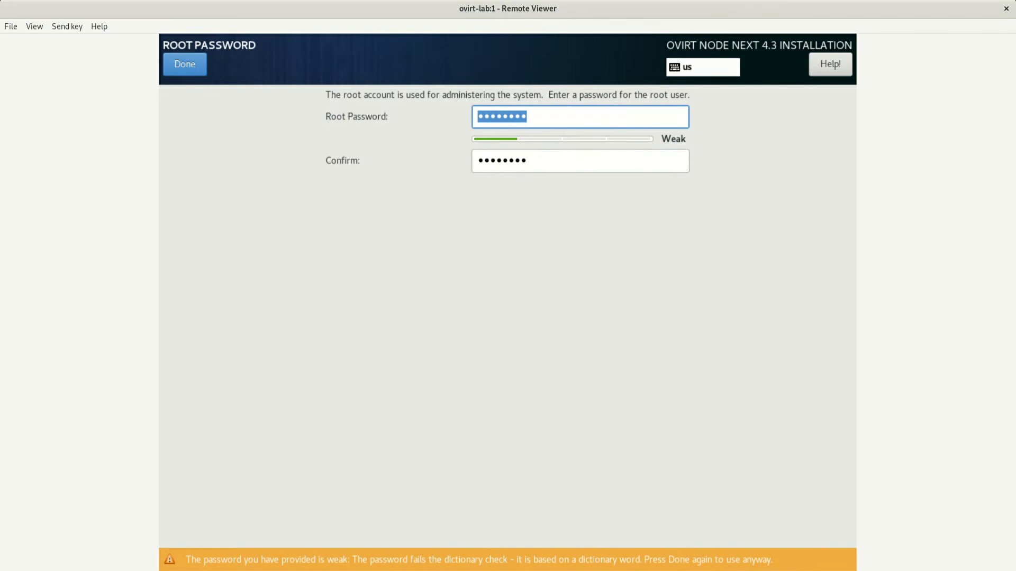
key(Return)
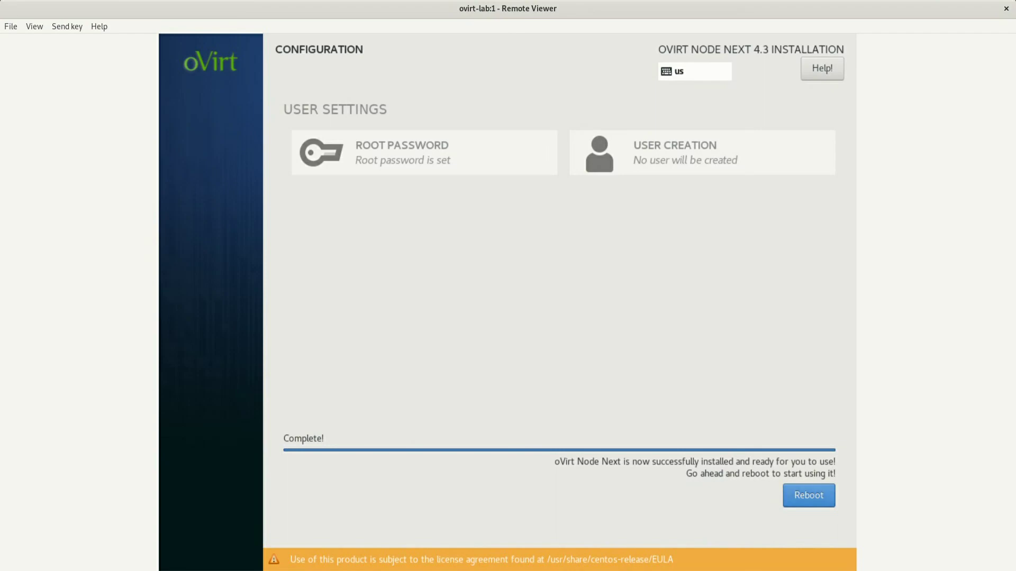
Reboot the node, boot from the hard disk (option 1), and start the ovirt-node GRUB entry
click(808, 495)
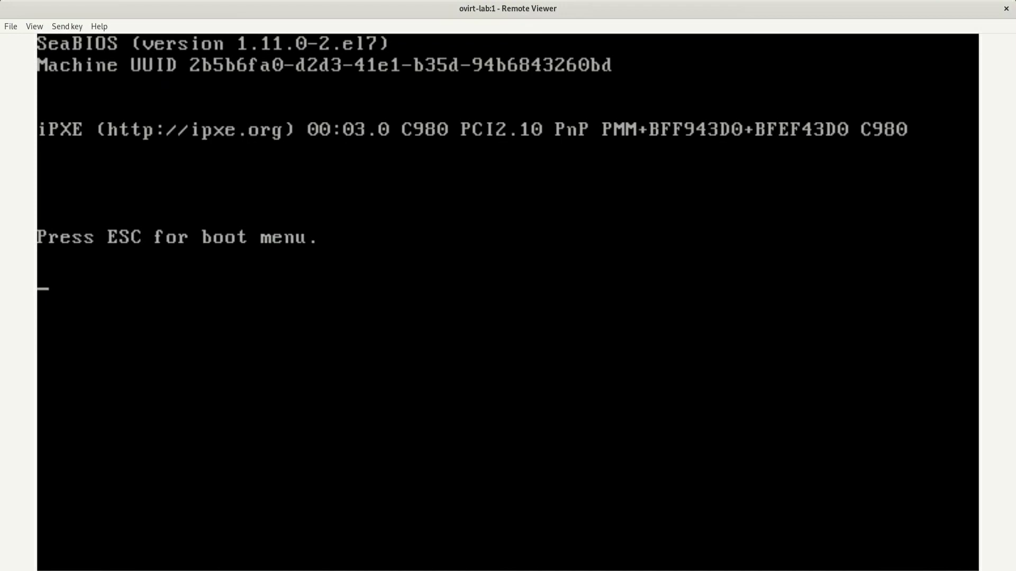
click(721, 281)
key(Escape)
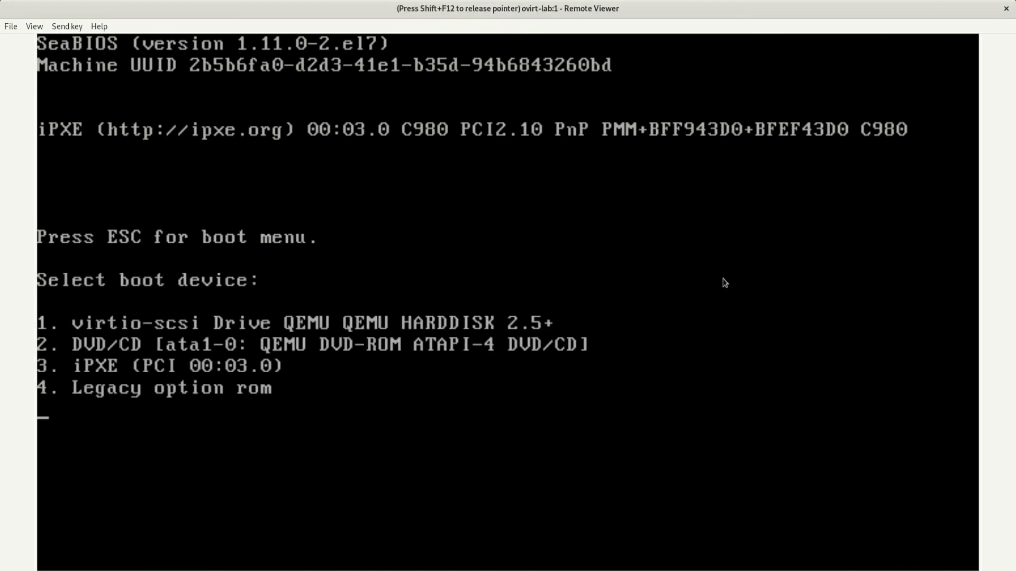
key(1)
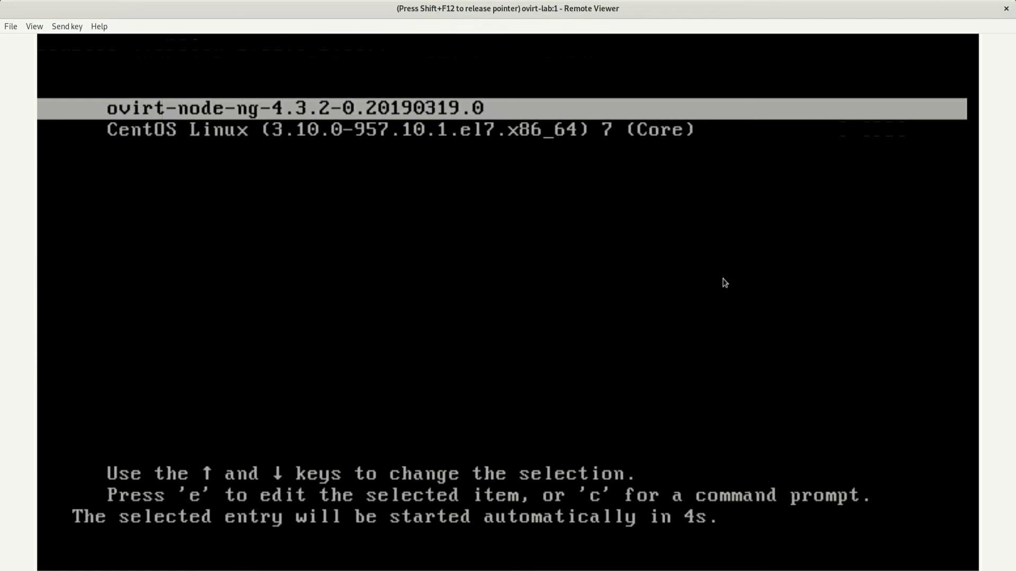
key(Return)
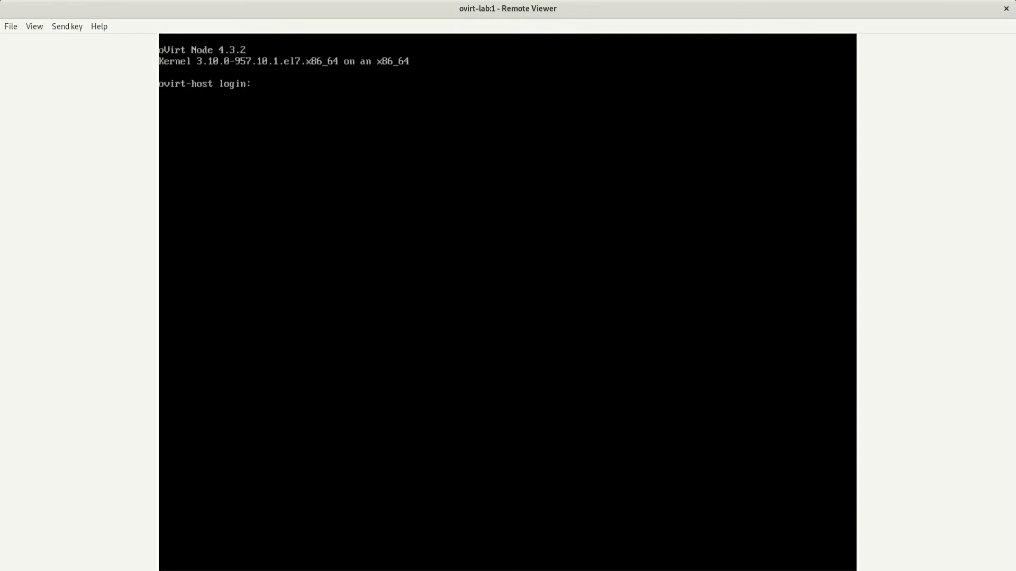
Log in to the ovirt-host console as root and bring up the Activities overview
text(root)
key(Return)
key(Return)
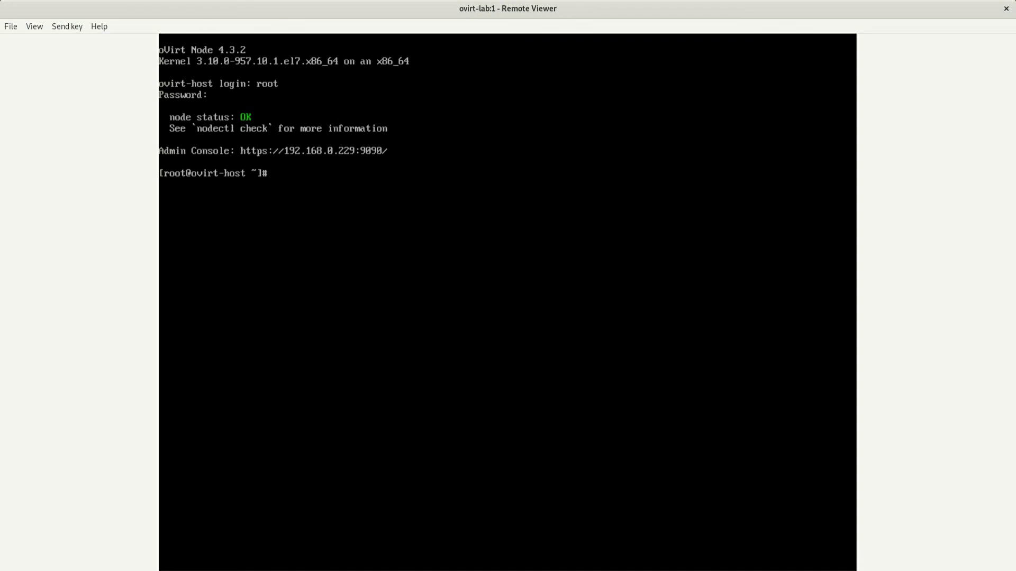
key(super)
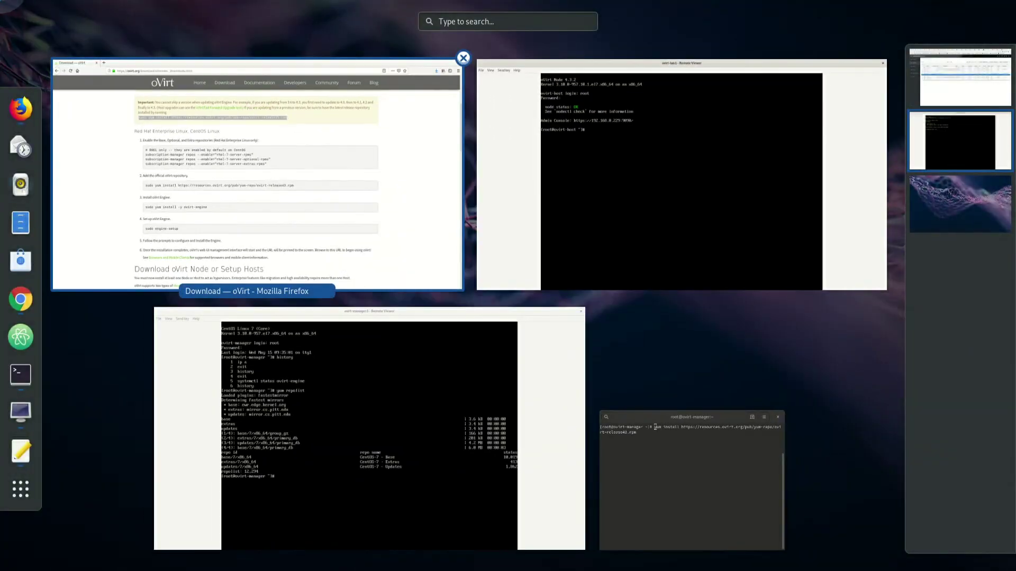
click(256, 170)
key(ctrl+t)
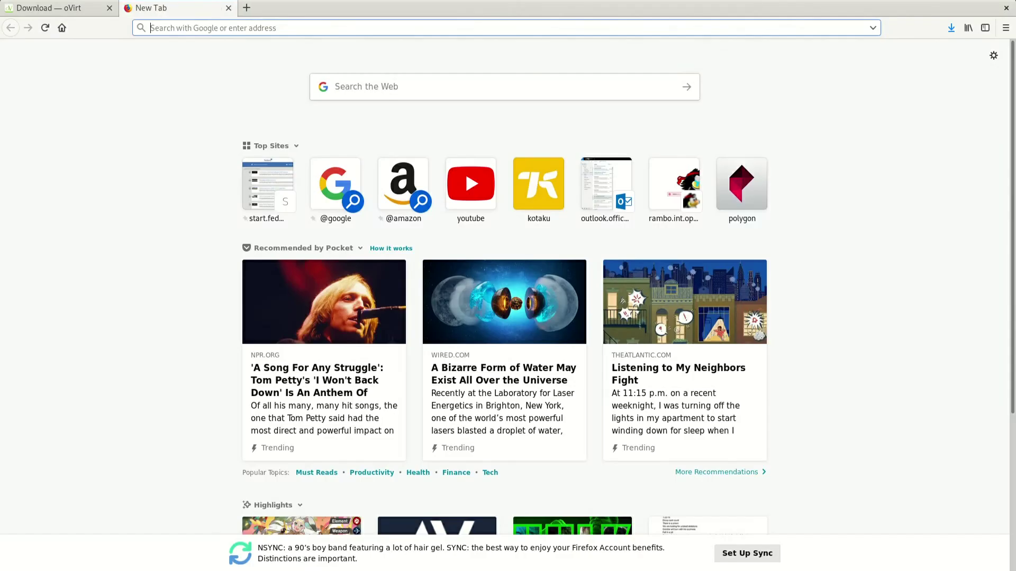
text(https://)
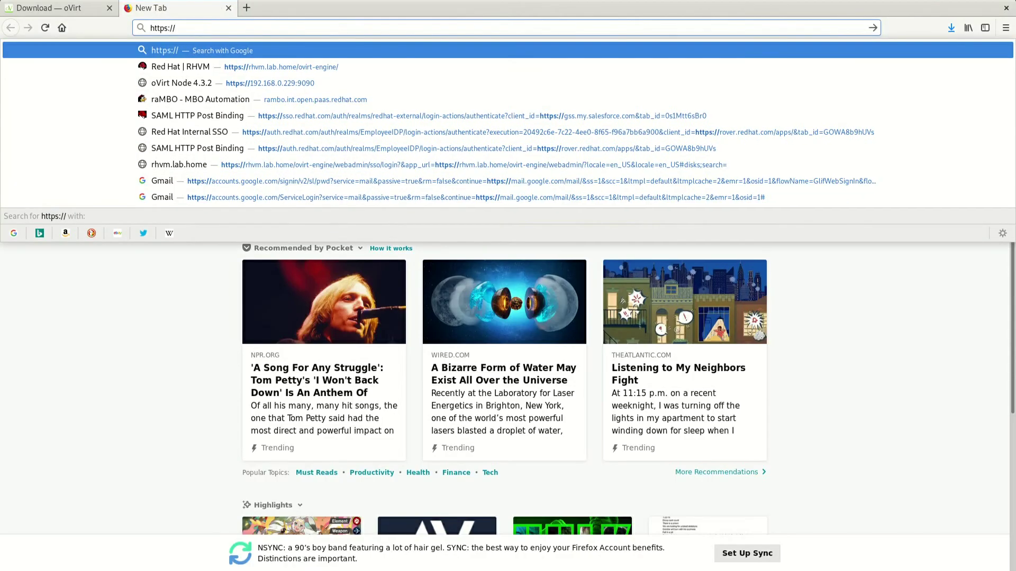
text(192.168.00.0.0)
key(Left)
key(Left)
key(Left)
key(Left)
key(Left)
text(0)
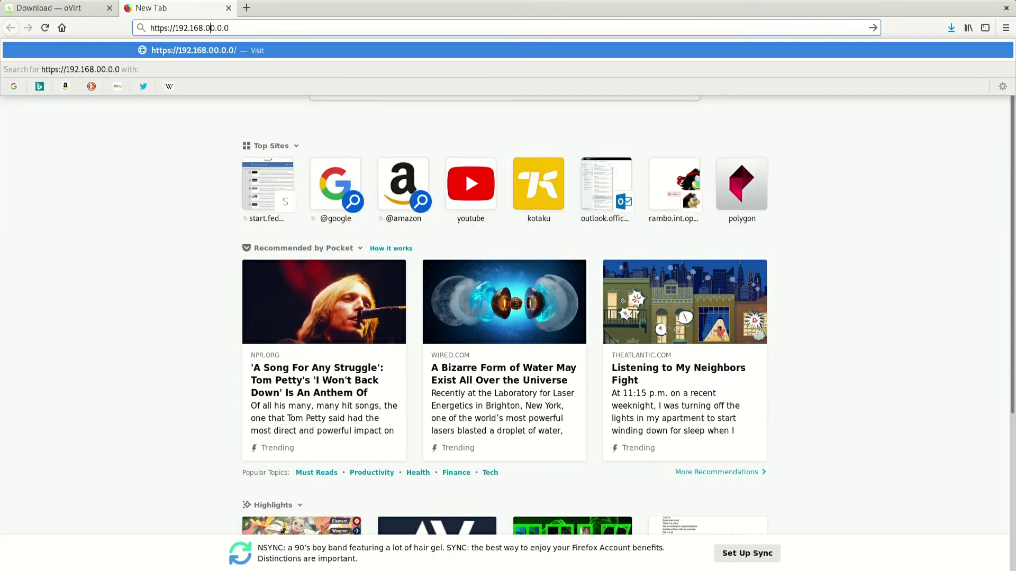
key(Right)
key(Escape)
key(BackSpace)
key(BackSpace)
key(BackSpace)
key(BackSpace)
key(BackSpace)
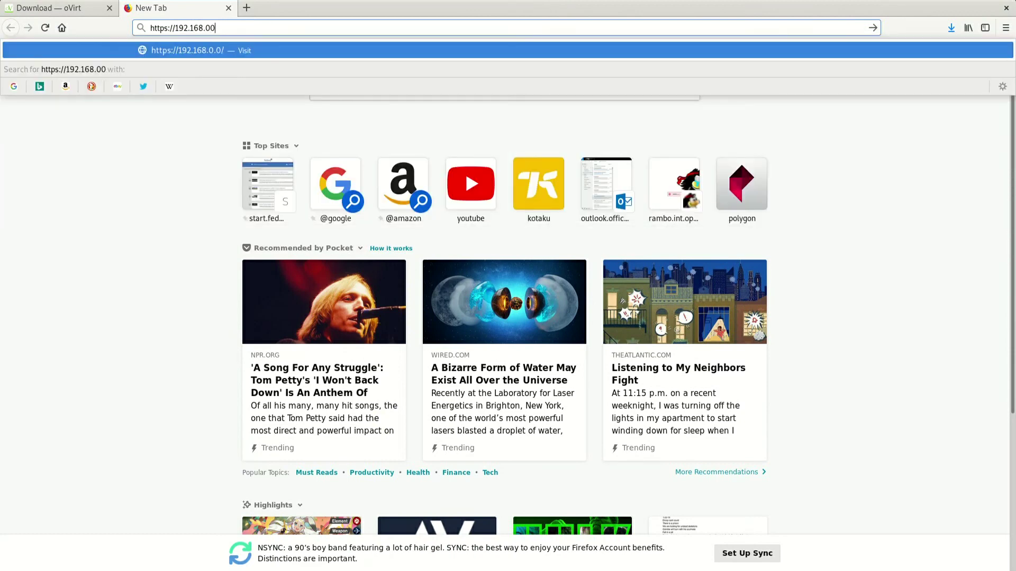
text(.229:9090/)
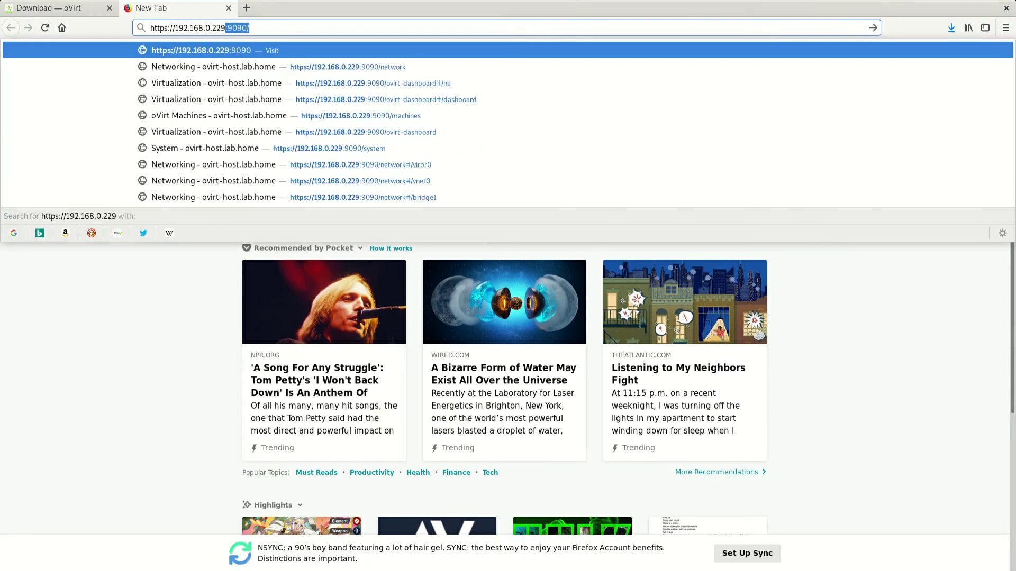
key(Return)
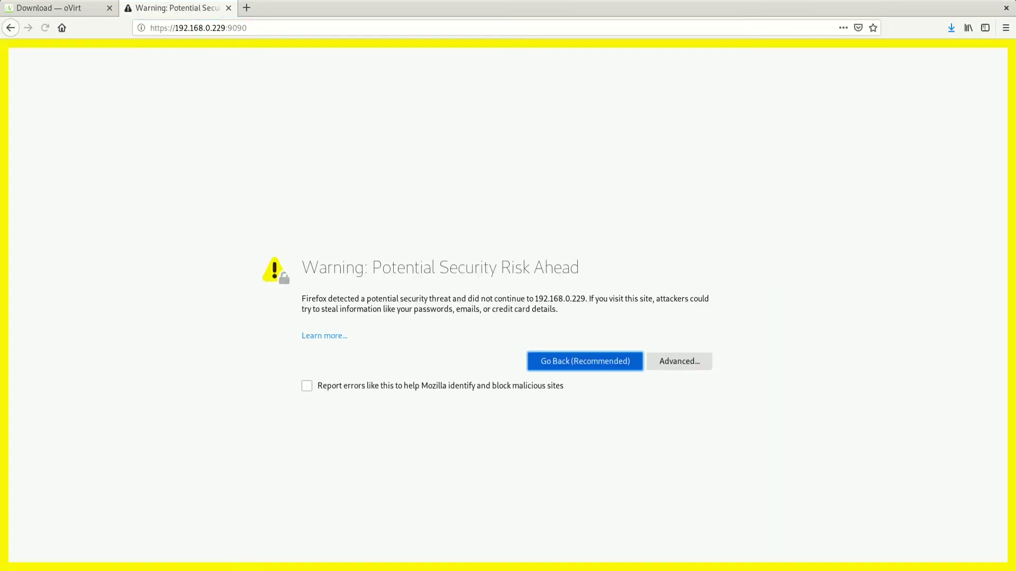
click(679, 362)
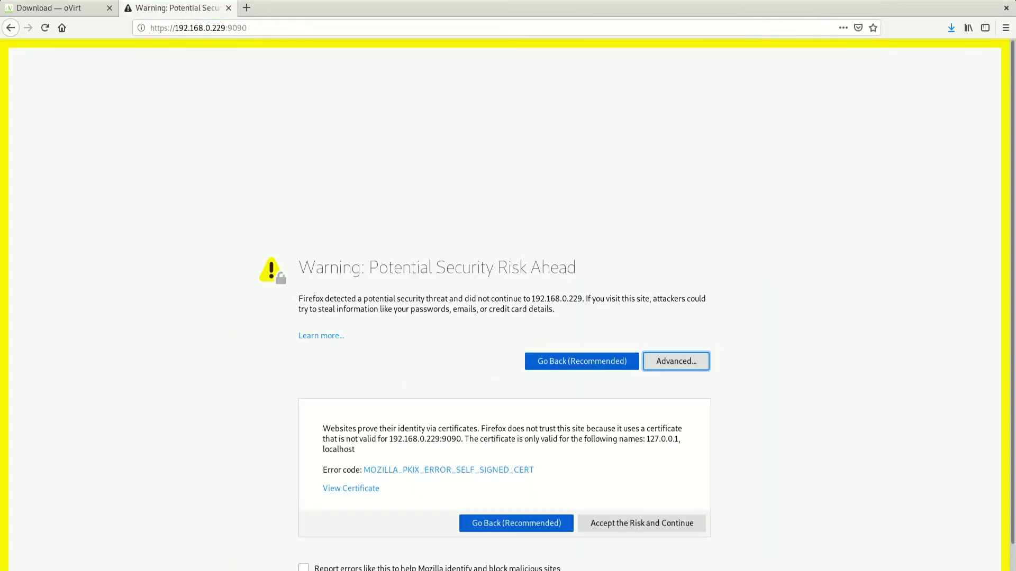
click(641, 523)
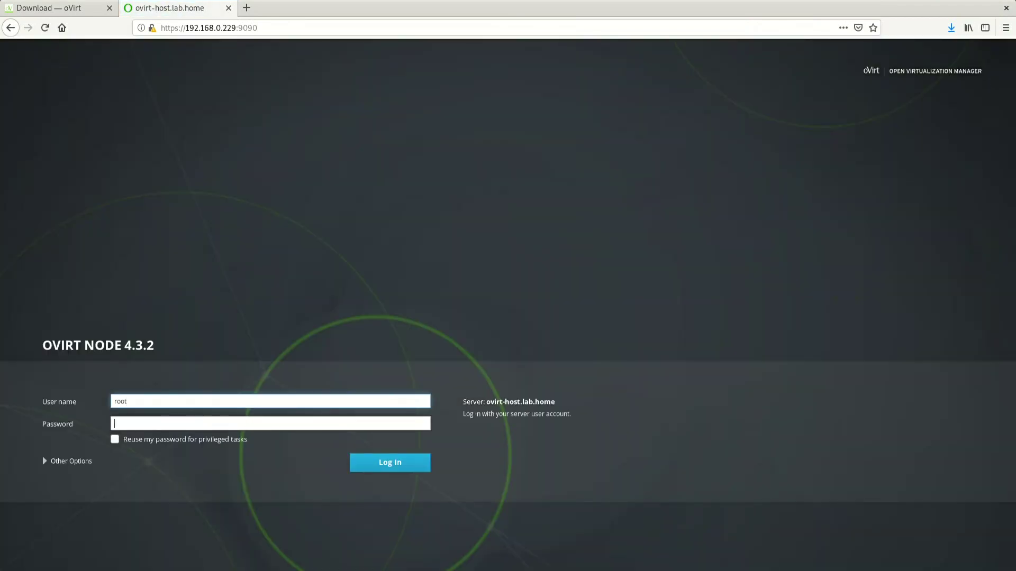
Log into Cockpit as root, view the ovirt-host.lab.home System overview, then show all windows
text(*****)
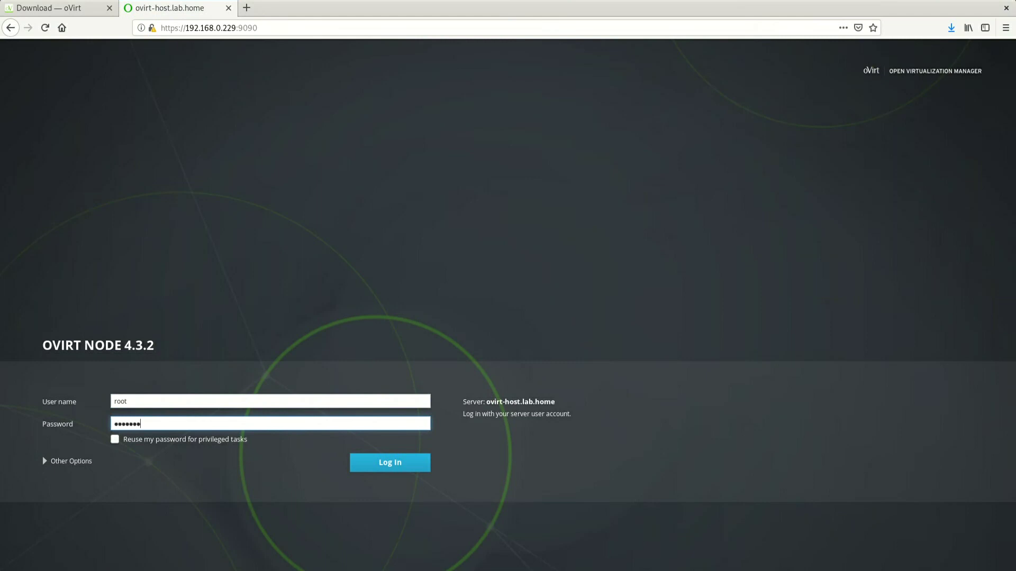
key(Return)
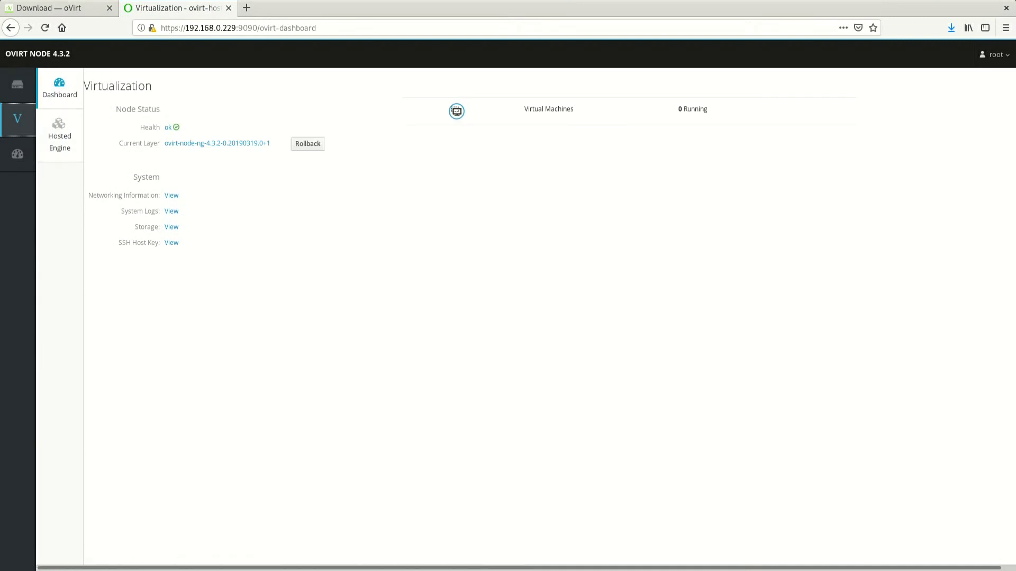
click(59, 136)
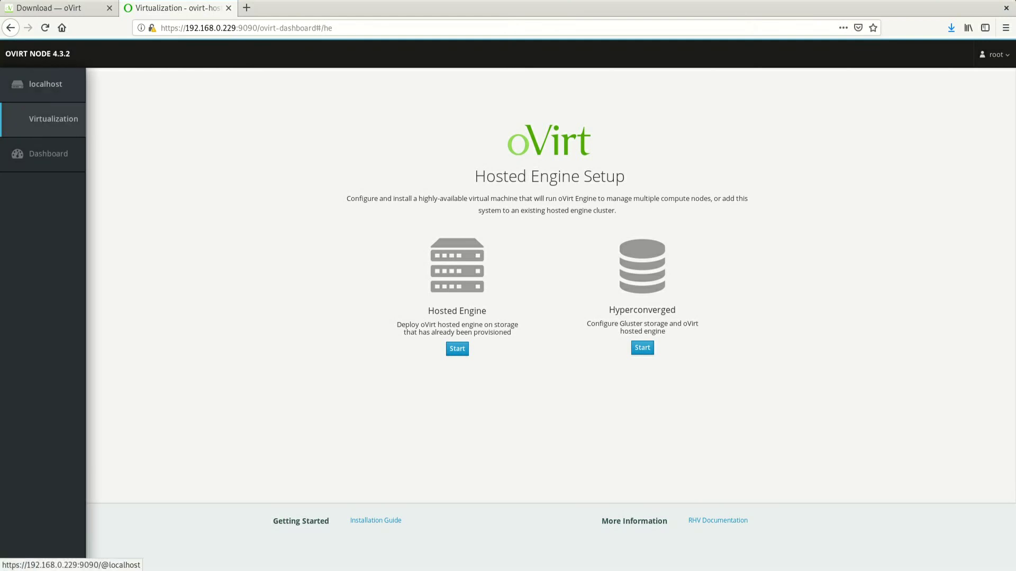
click(17, 84)
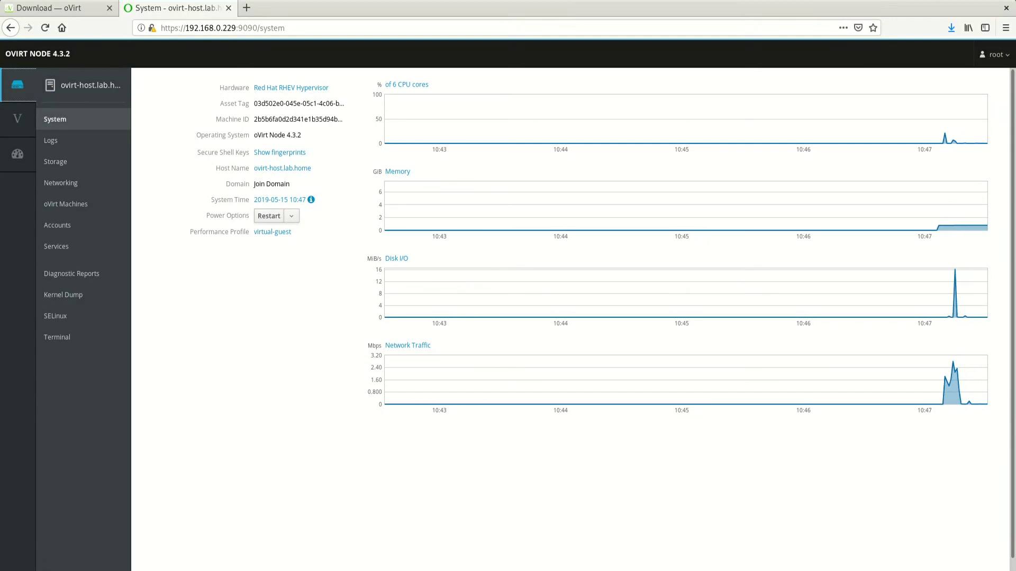
key(super)
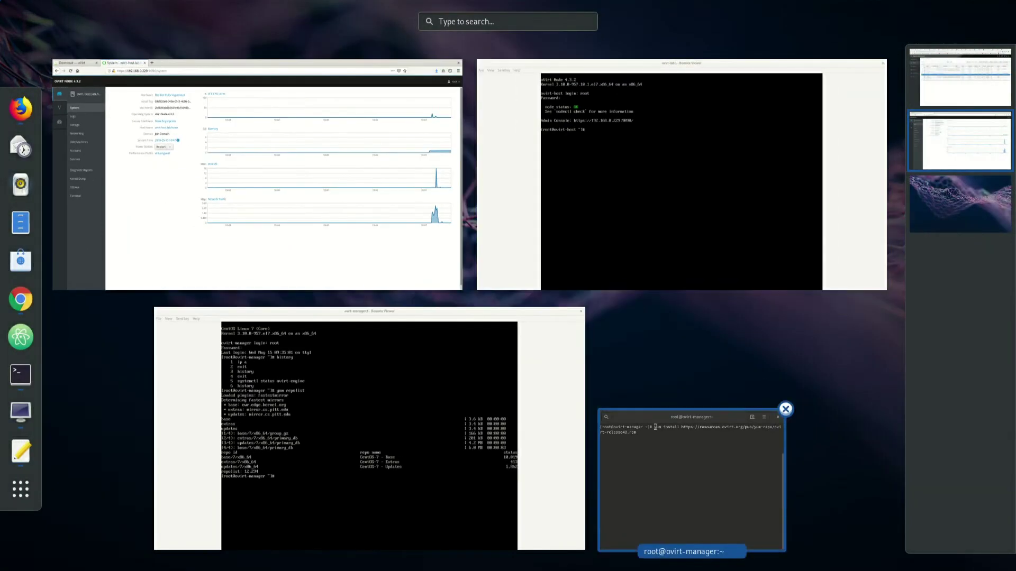
Install the ovirt-release43 repository package with yum on ovirt-manager and maximize the terminal
click(655, 427)
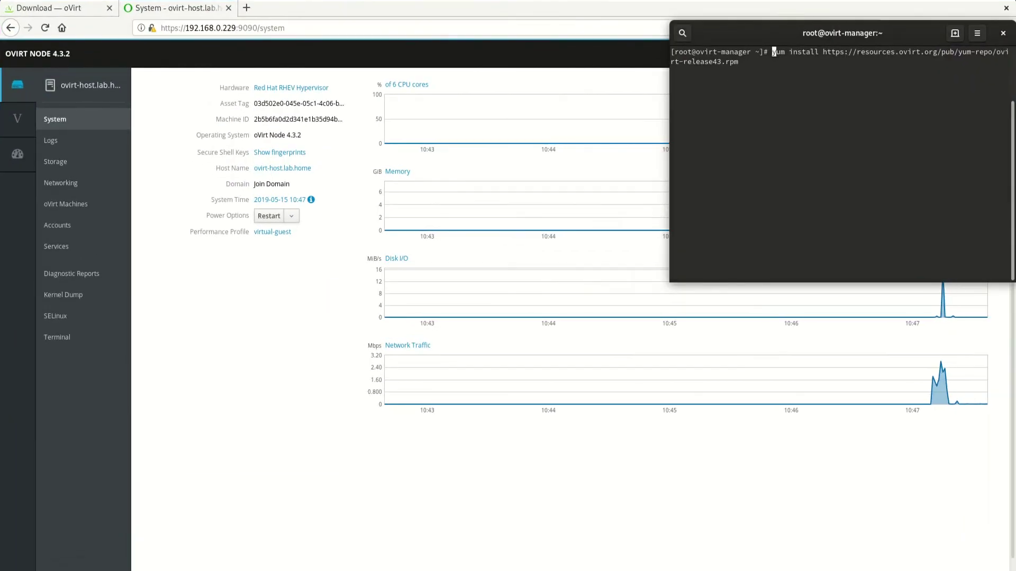
key(ctrl+a)
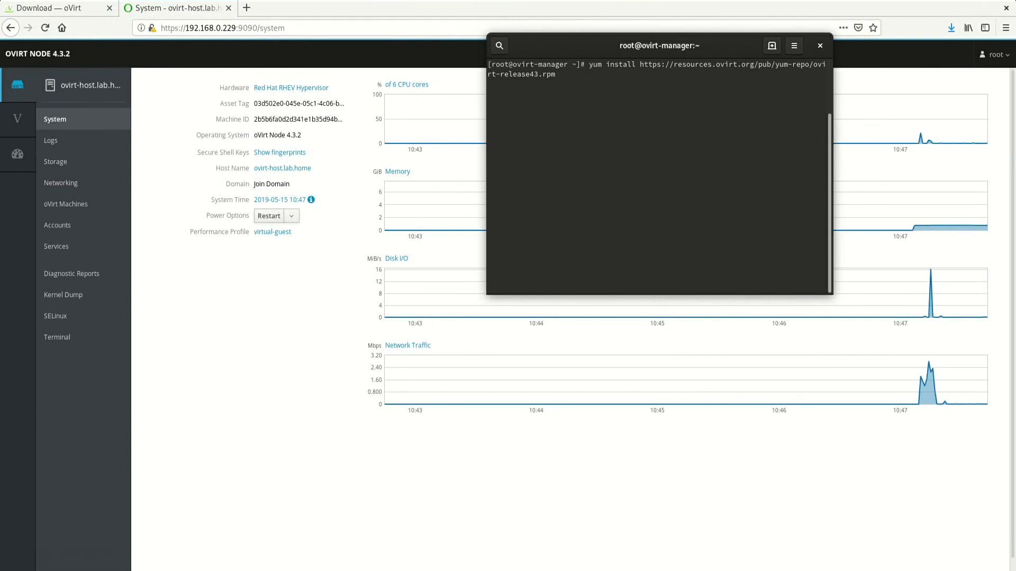
key(Return)
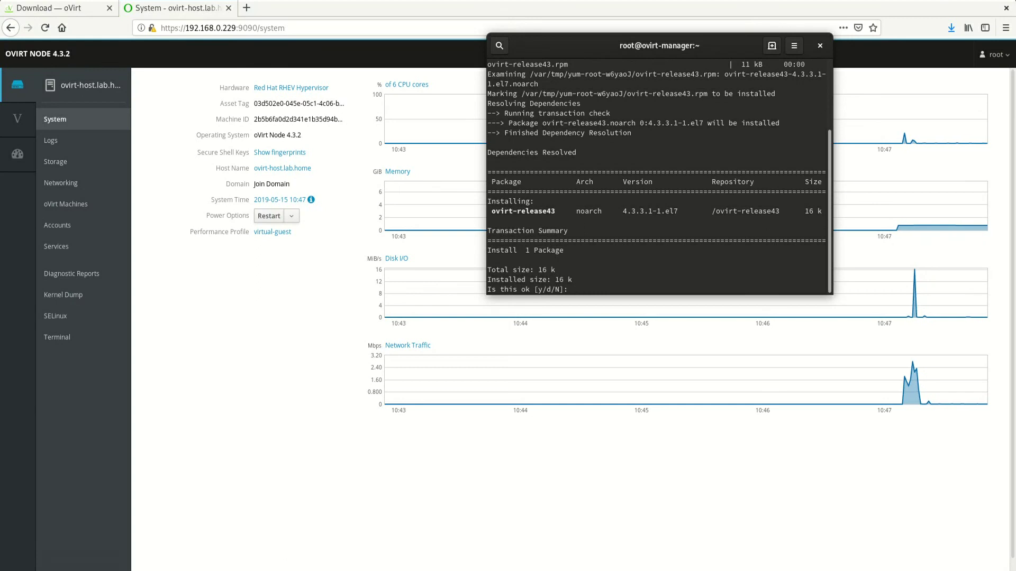
text(y)
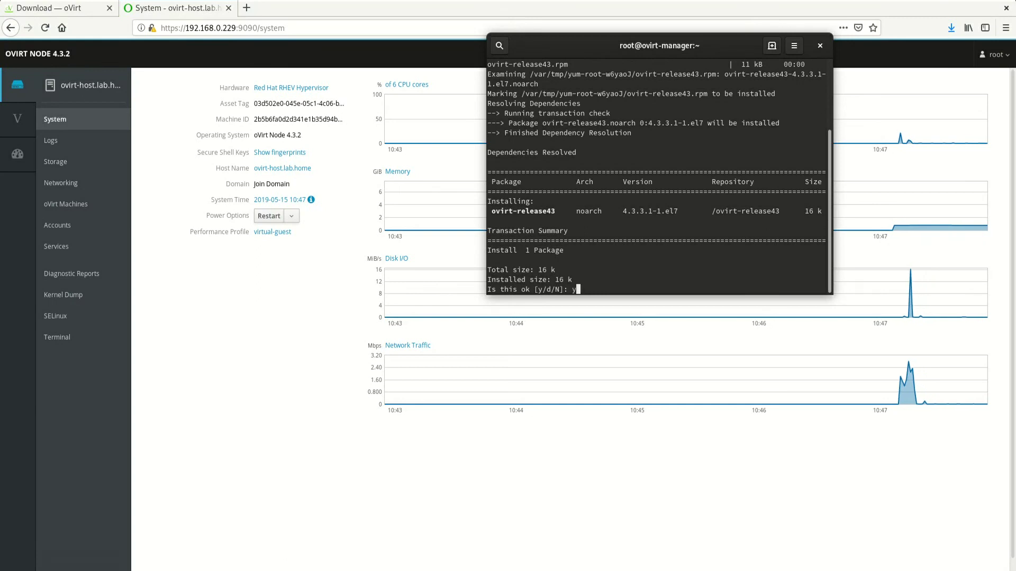
key(Return)
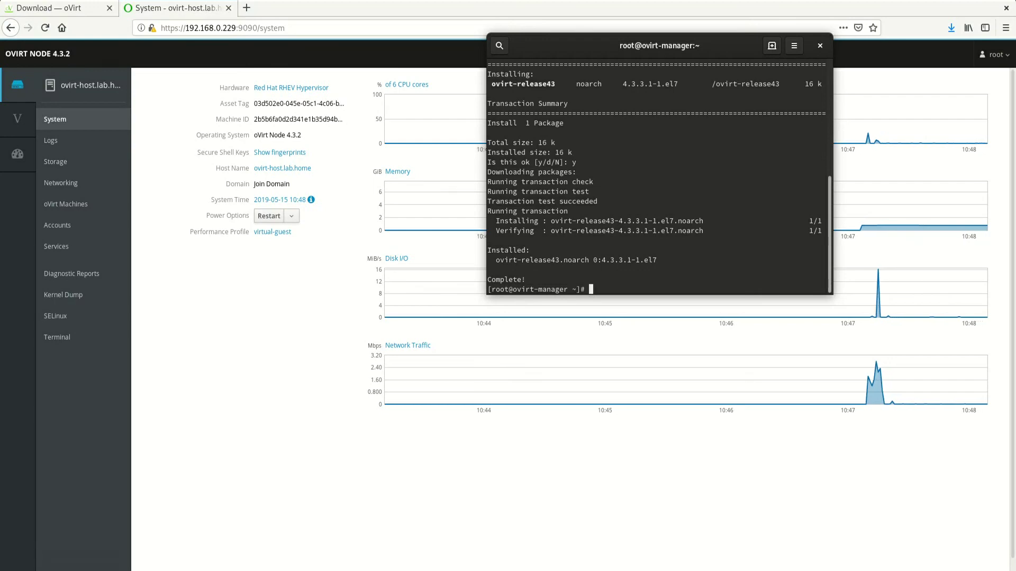
key(super+Up)
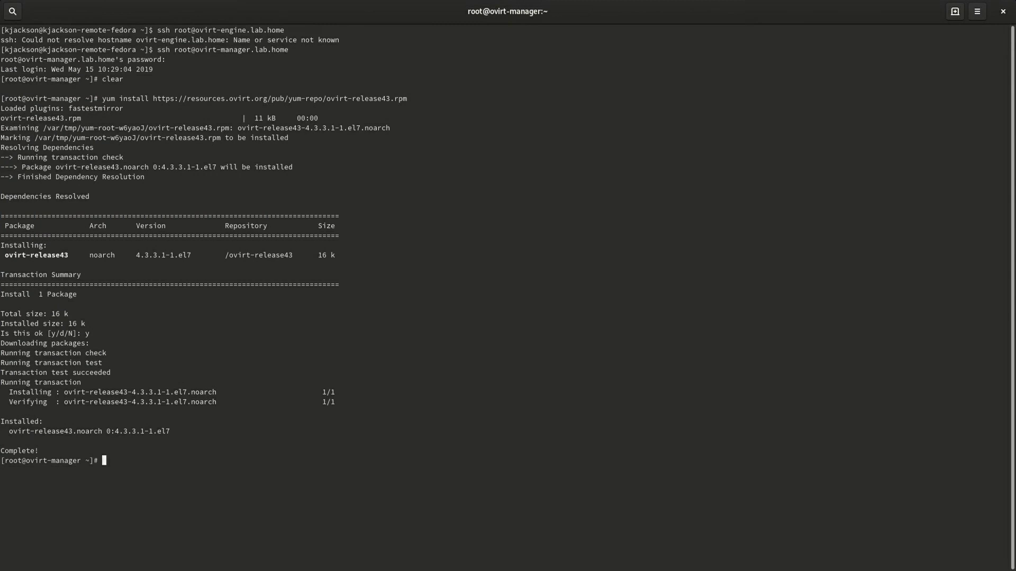
Run 'yum install ovirt-engine' and confirm installing it with its dependencies
text(yum install ovirt-engine)
key(Return)
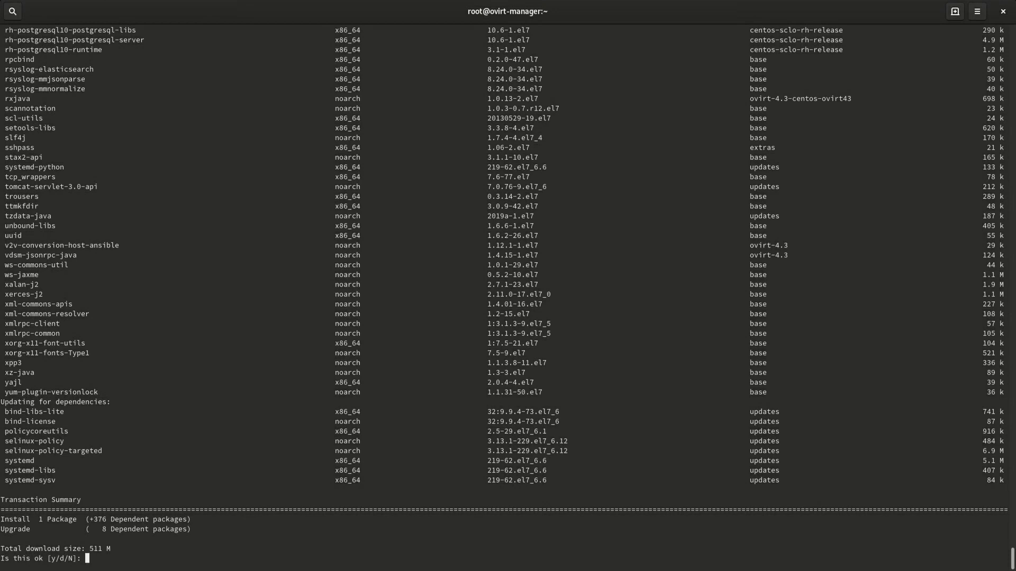
text(y)
key(Return)
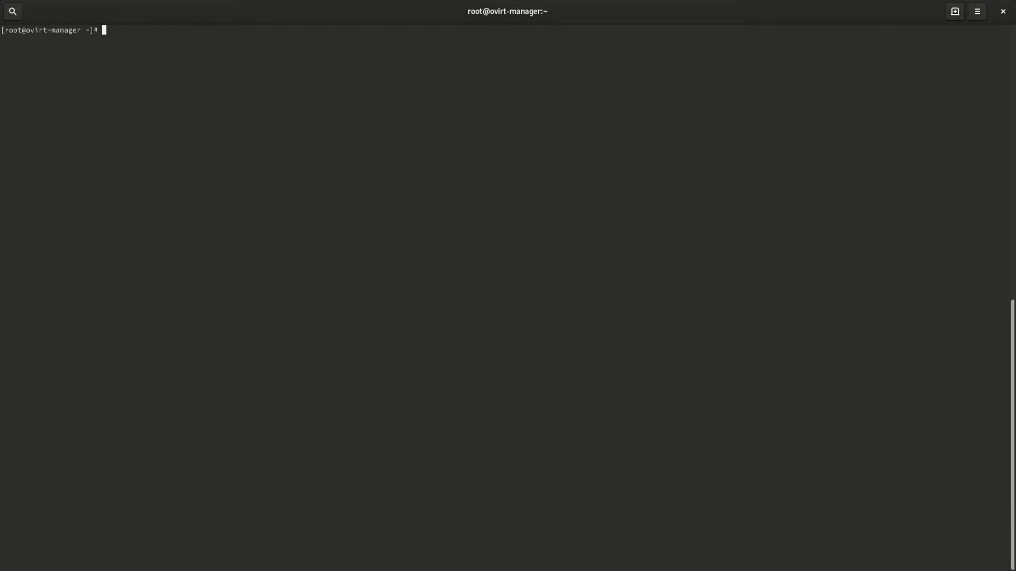
Clear the terminal and launch engine-setup
text(engfine)
key(BackSpace)
key(BackSpace)
key(BackSpace)
key(BackSpace)
key(BackSpace)
key(BackSpace)
key(BackSpace)
text(clear)
key(Return)
text(engine-conf)
key(BackSpace)
key(BackSpace)
key(BackSpace)
text(setup)
key(Return)
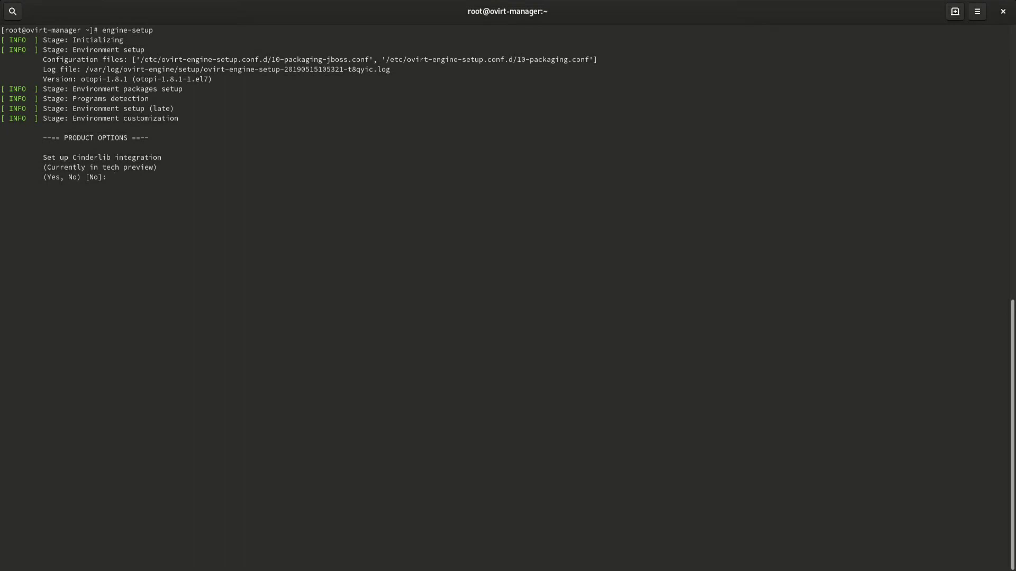
Accept defaults for Cinderlib, Engine, OVN provider, Image I/O Proxy, Data Warehouse and VM Console Proxy
key(Return)
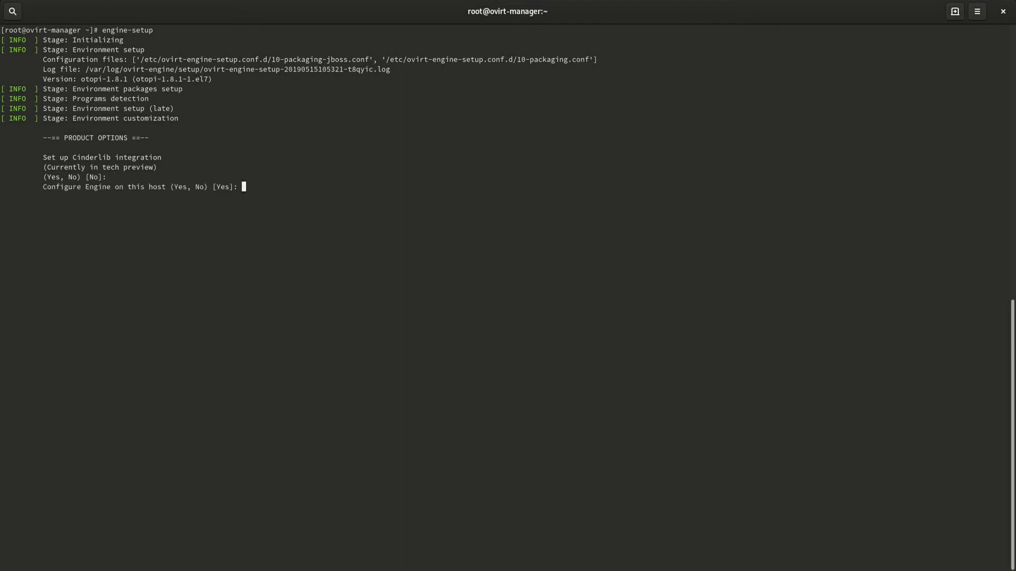
key(Return)
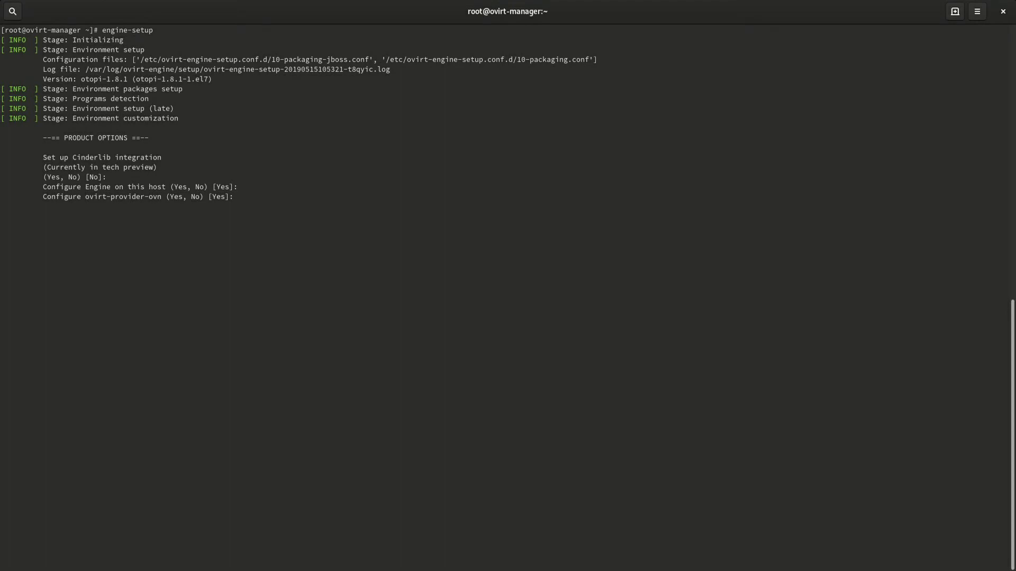
key(Return)
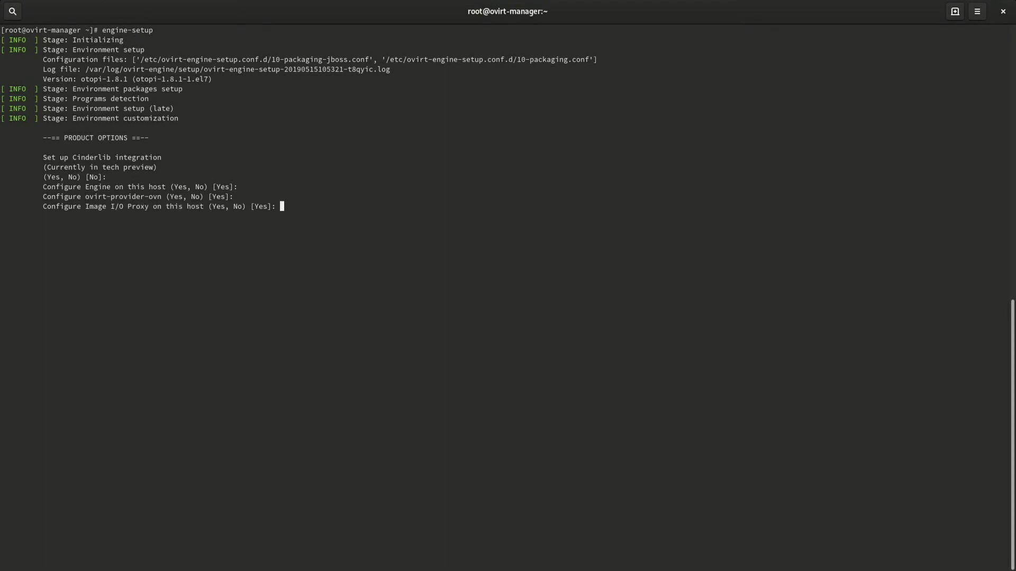
key(Return)
key(Return)
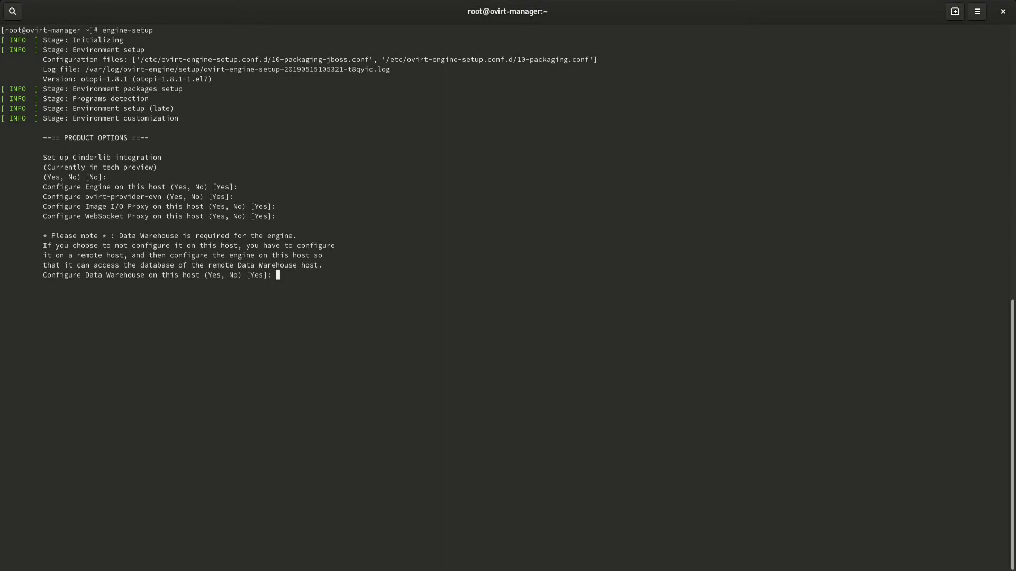
key(Return)
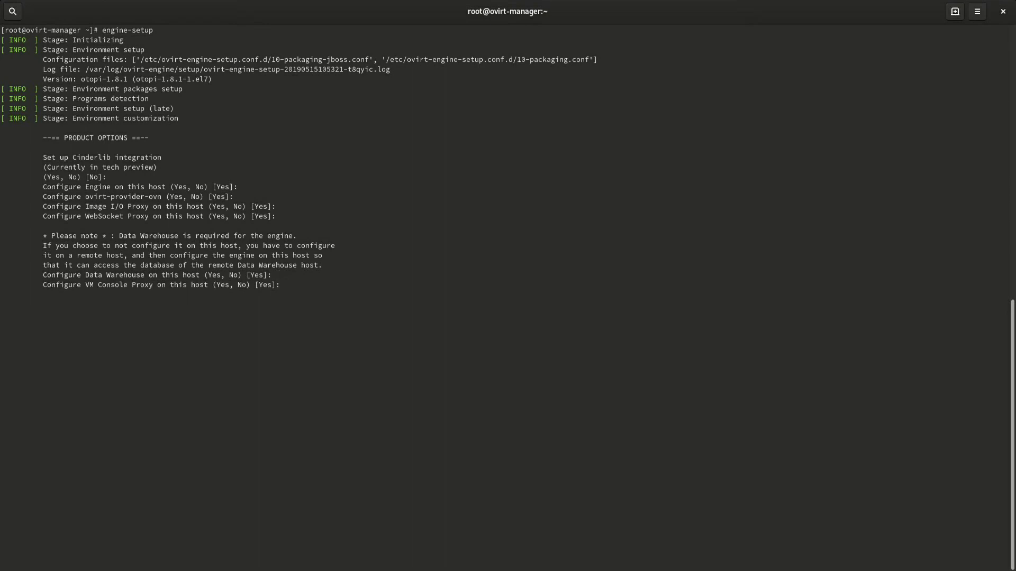
key(Return)
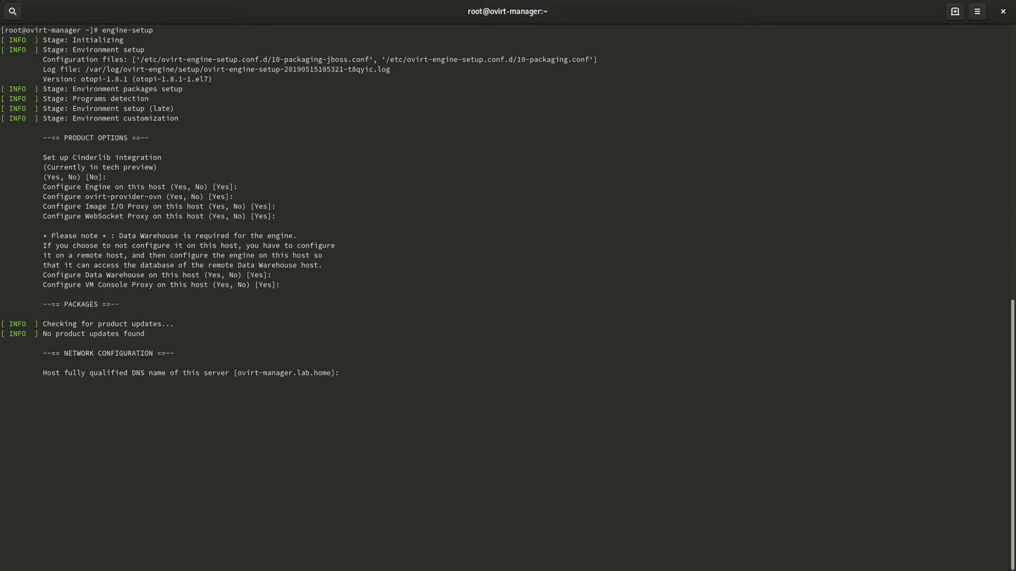
Set the DNS name ovirt-manager.lab.home and accept the remaining defaults, including Basic DWH sampling scale
text(ovirt-manager.lab)
key(BackSpace)
key(BackSpace)
key(BackSpace)
text(lab.home)
key(Return)
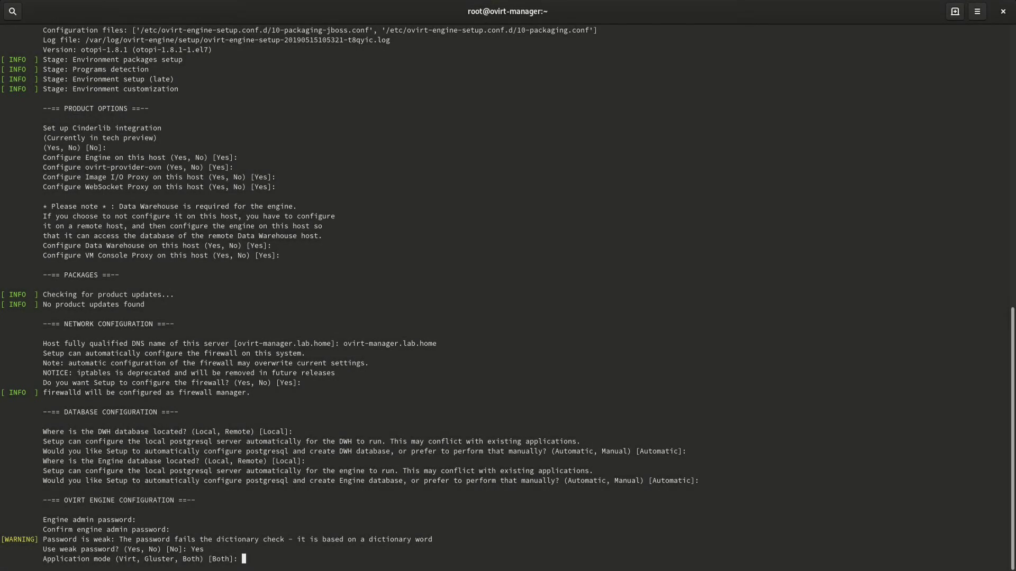
key(Return)
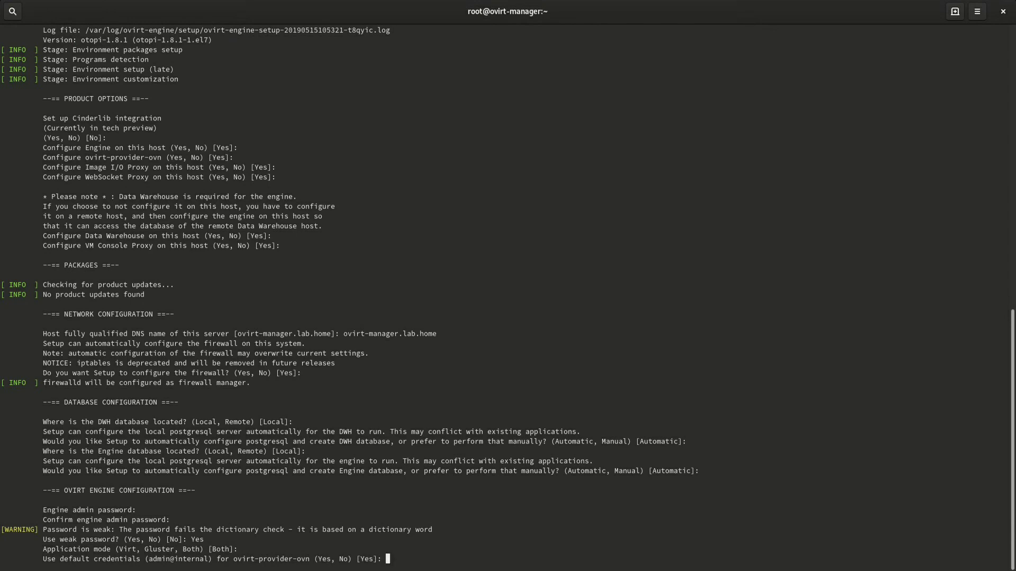
key(Return)
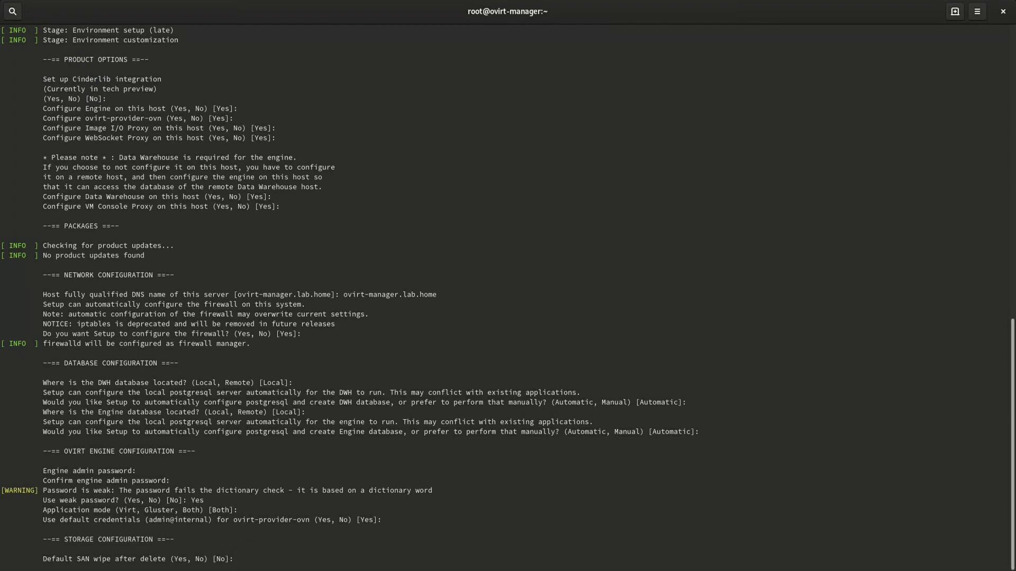
key(Return)
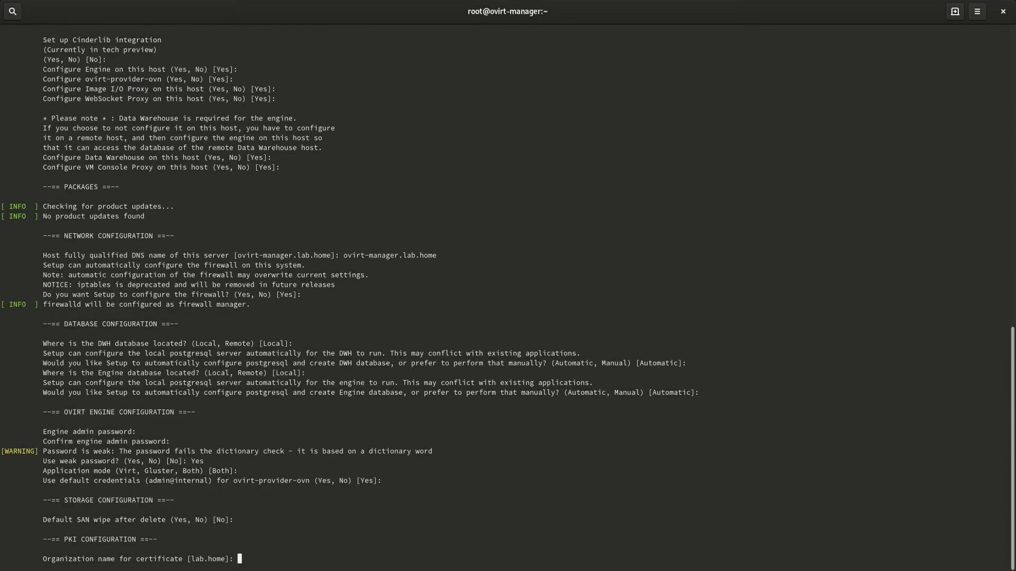
key(Return)
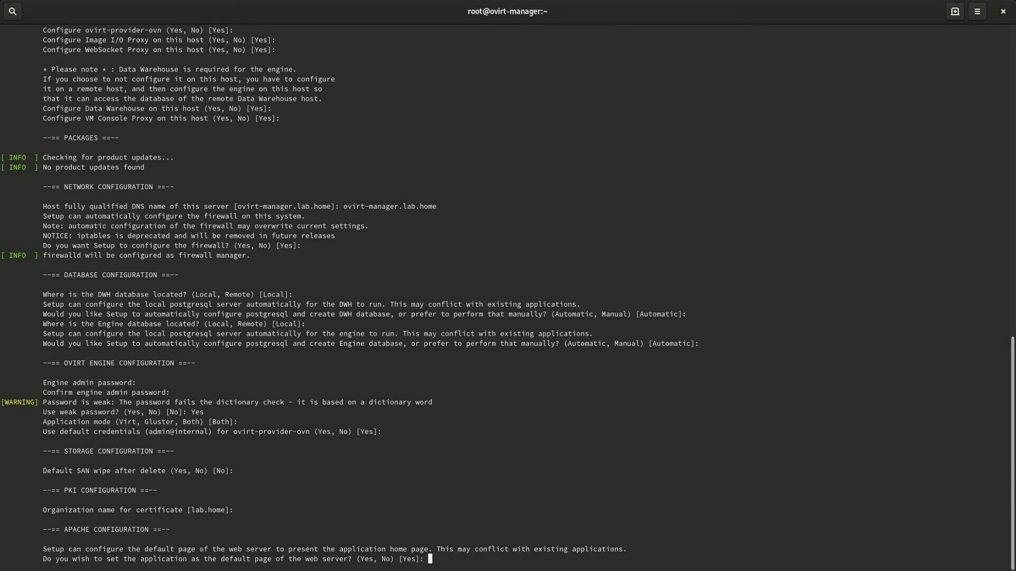
key(Return)
key(Return)
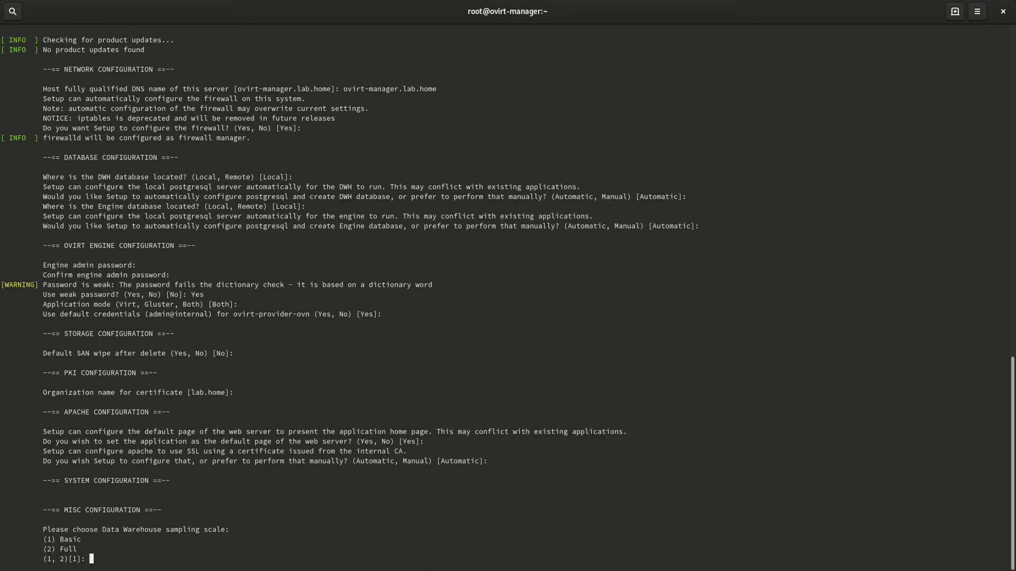
key(Return)
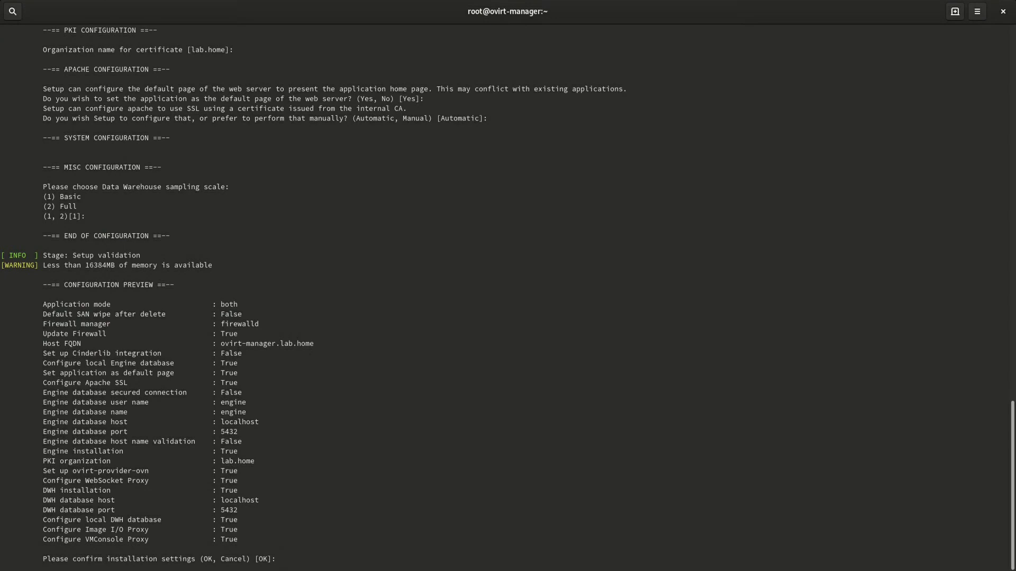
Confirm engine-setup, verify ovirt-engine is active (running) via systemctl status, and open a new browser tab
key(Return)
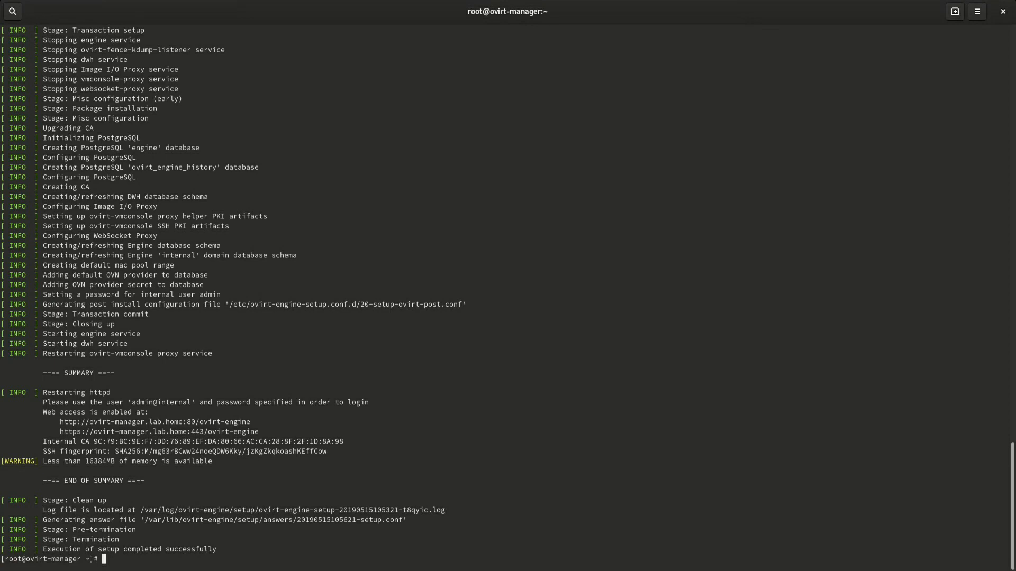
text(clear)
key(Return)
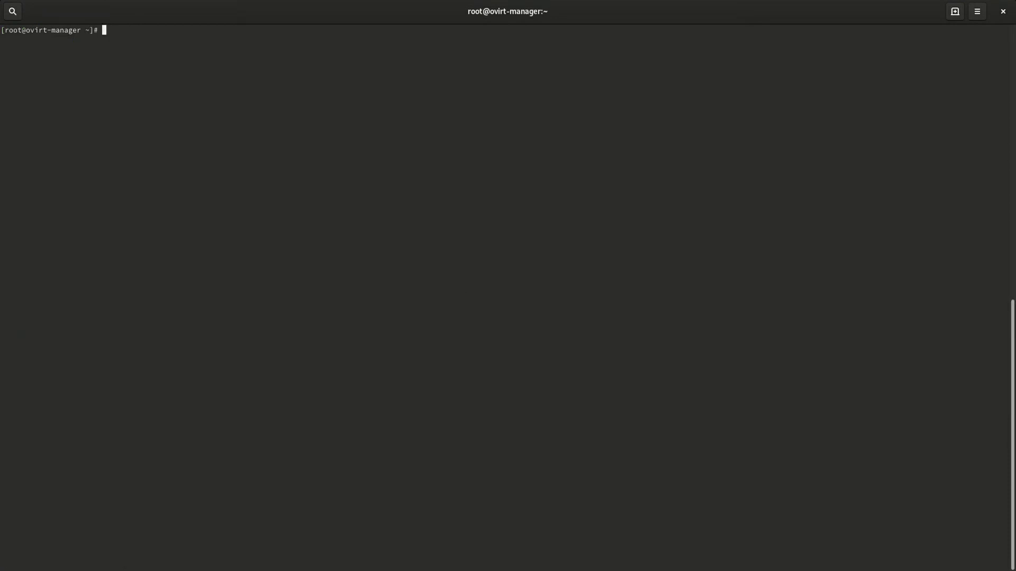
text(systemctl status ovirt-engine)
key(Return)
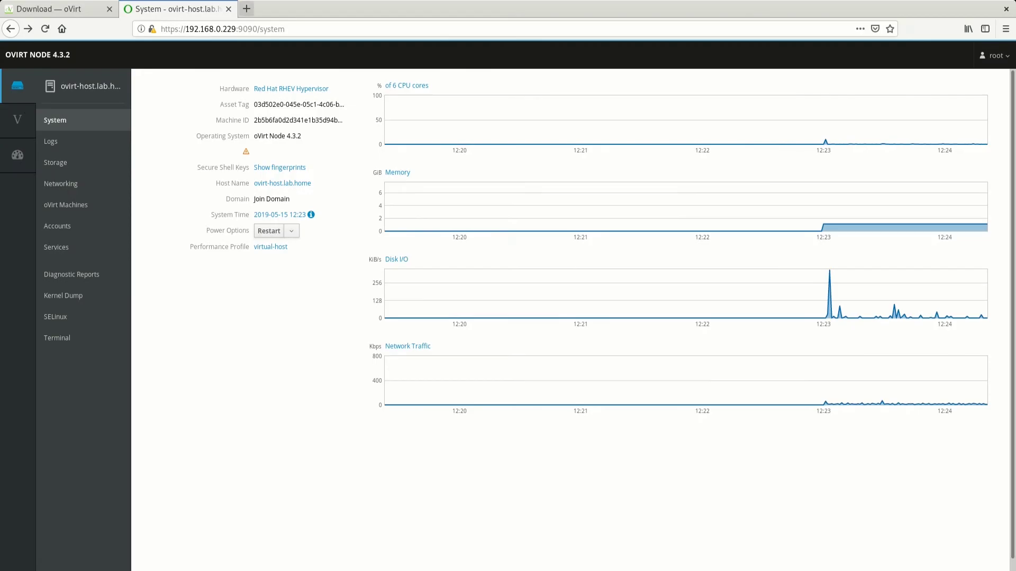
key(ctrl+t)
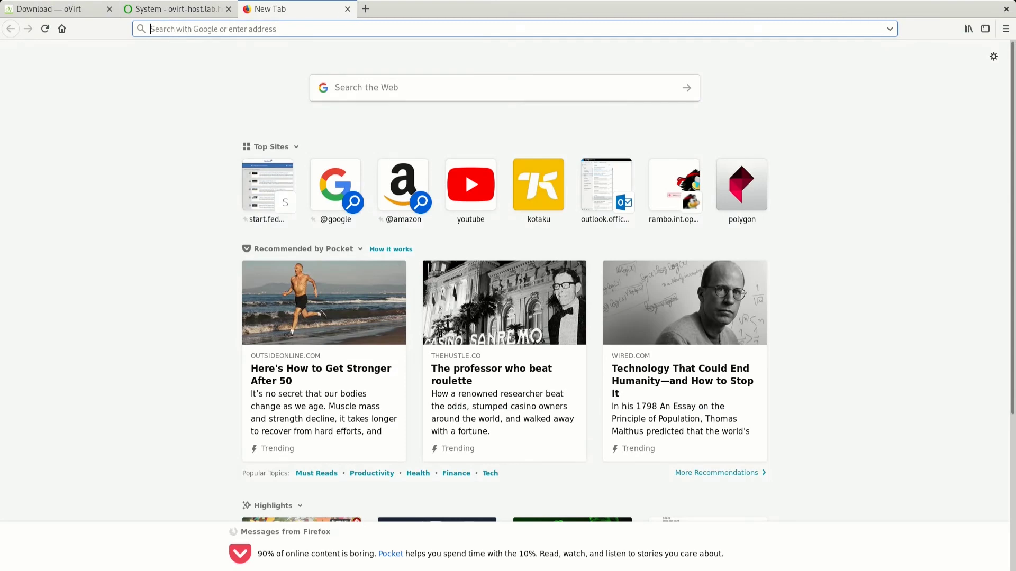
text(https://o)
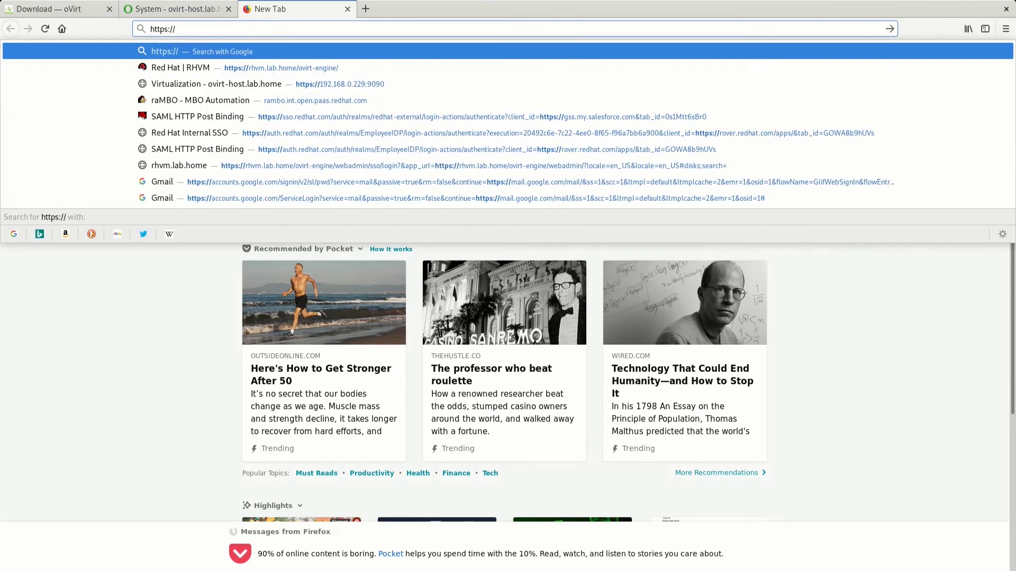
text(virt-manager.lab.home/)
key(Return)
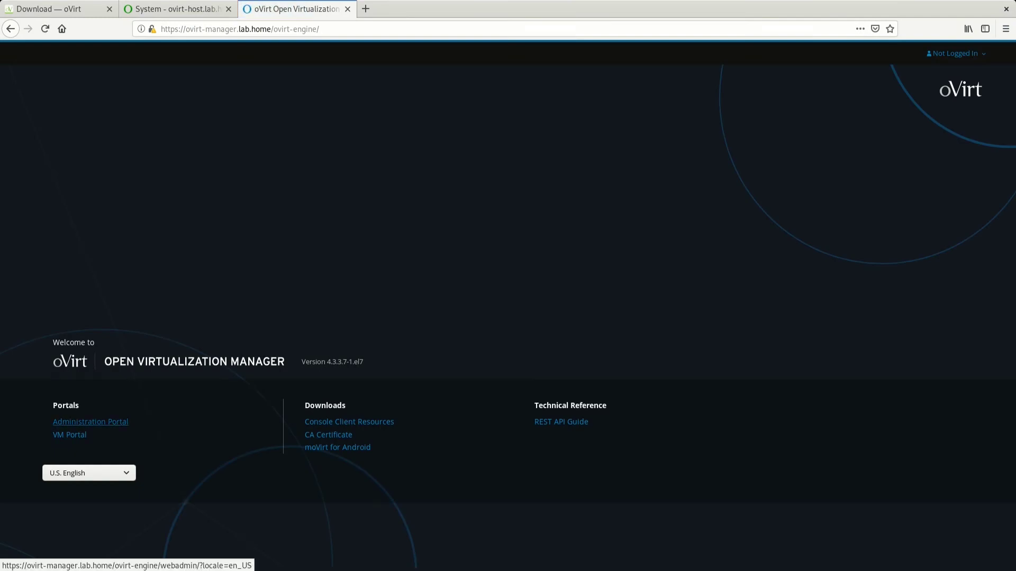
click(89, 422)
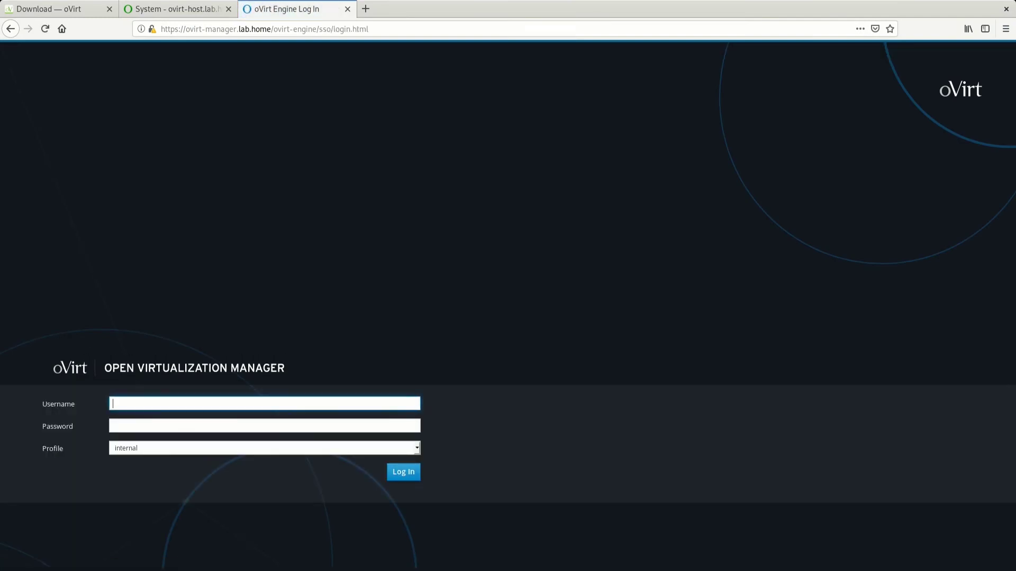
text(admin)
key(Tab)
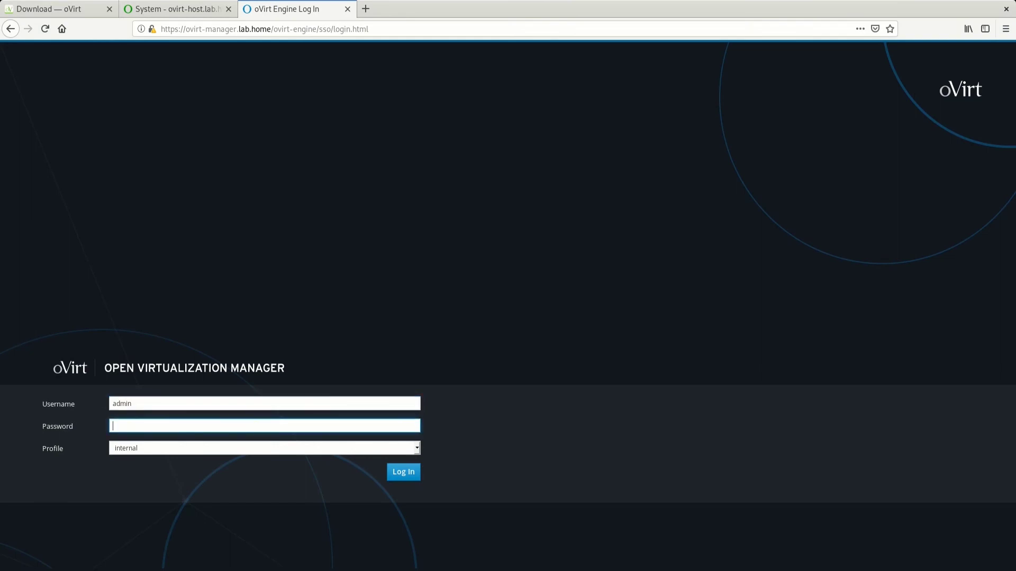
text(••••••••)
key(Return)
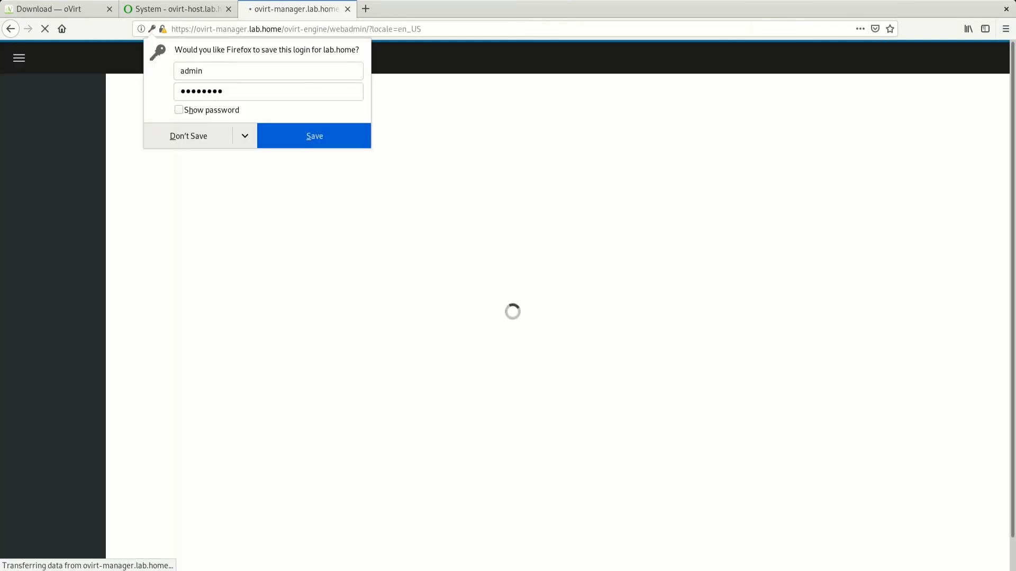
click(189, 136)
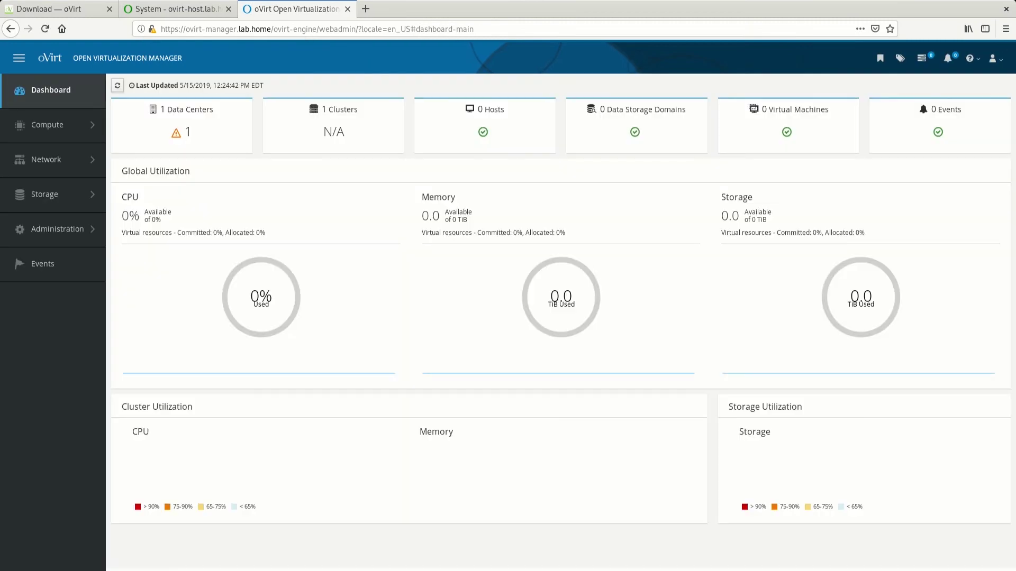
Browse the Hosts, Data Centers and Storage Domains lists
mouse_move(45, 194)
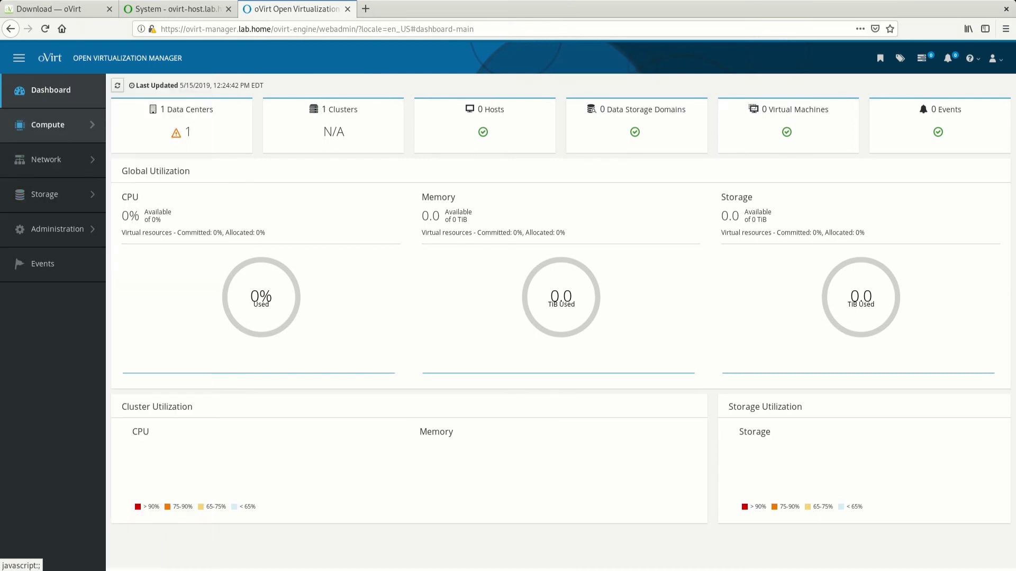
mouse_move(48, 125)
click(128, 172)
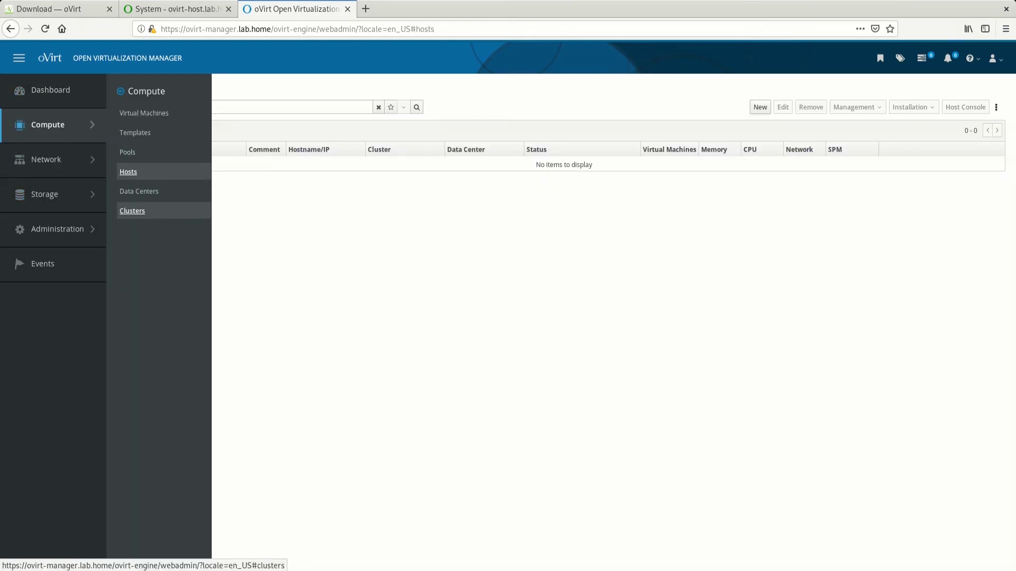
click(139, 191)
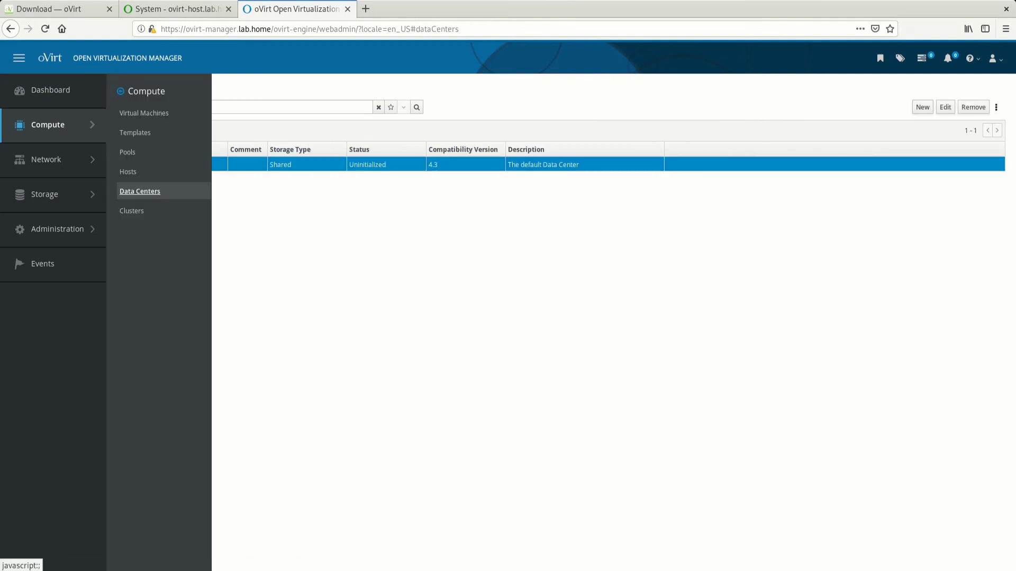
mouse_move(48, 194)
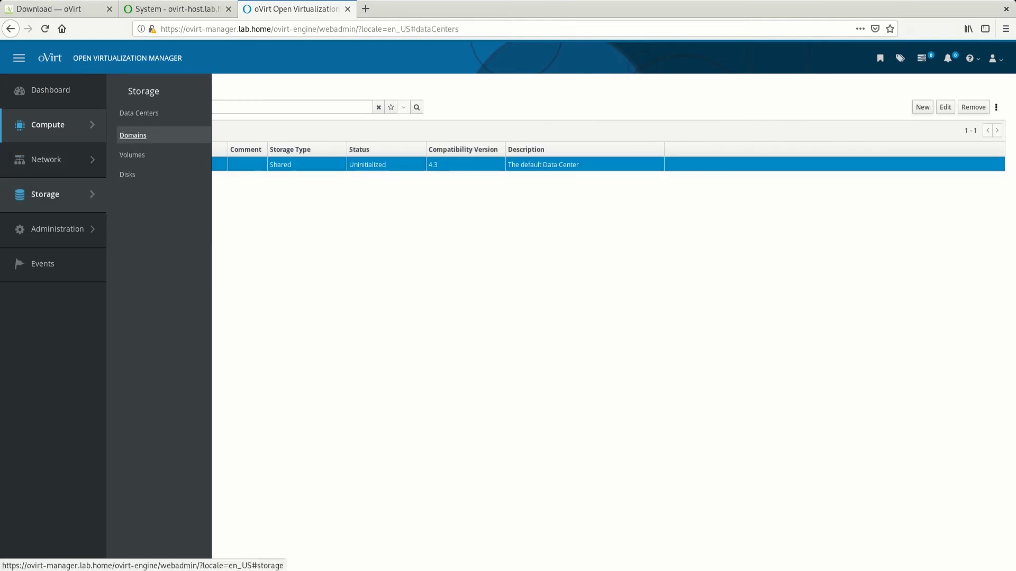
click(133, 136)
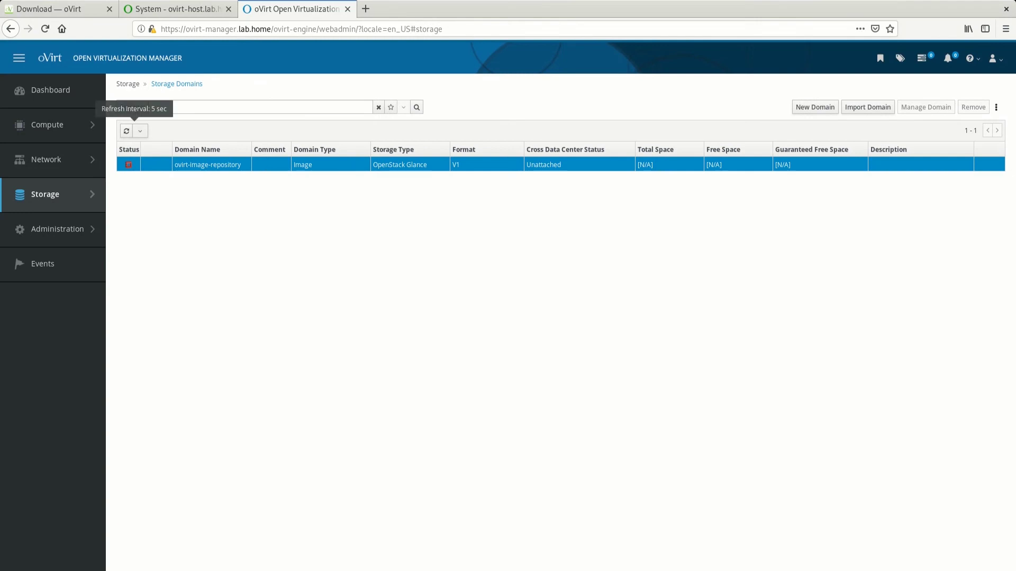
Open the New Domain form, cancel it, and return to the empty Hosts list
click(814, 107)
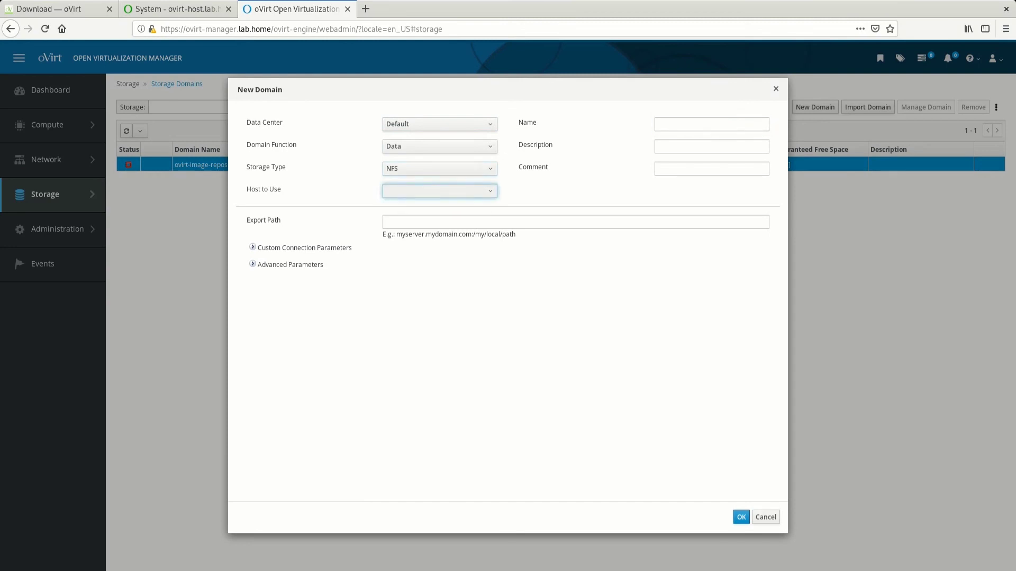
click(766, 517)
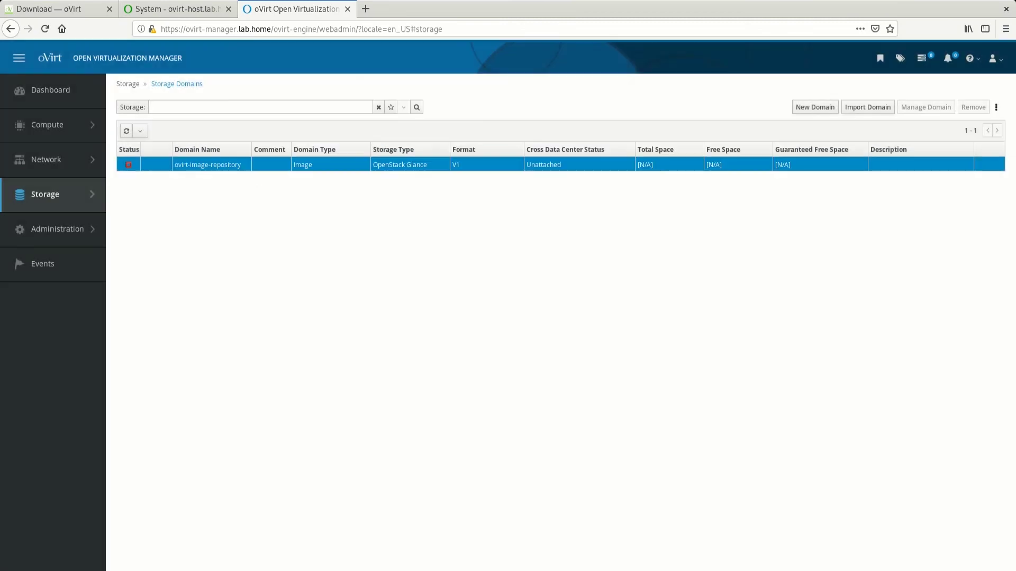
mouse_move(53, 125)
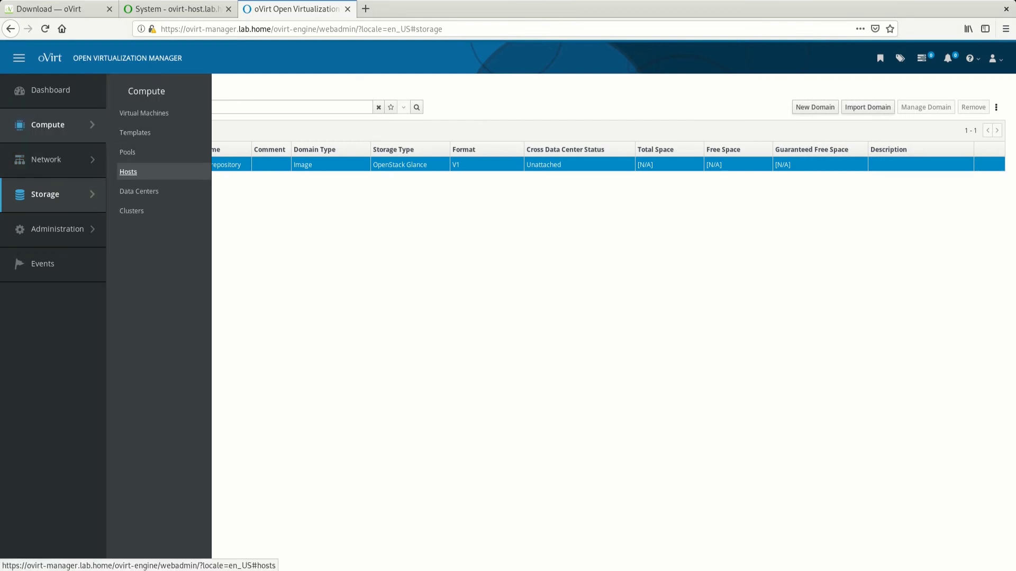
click(128, 172)
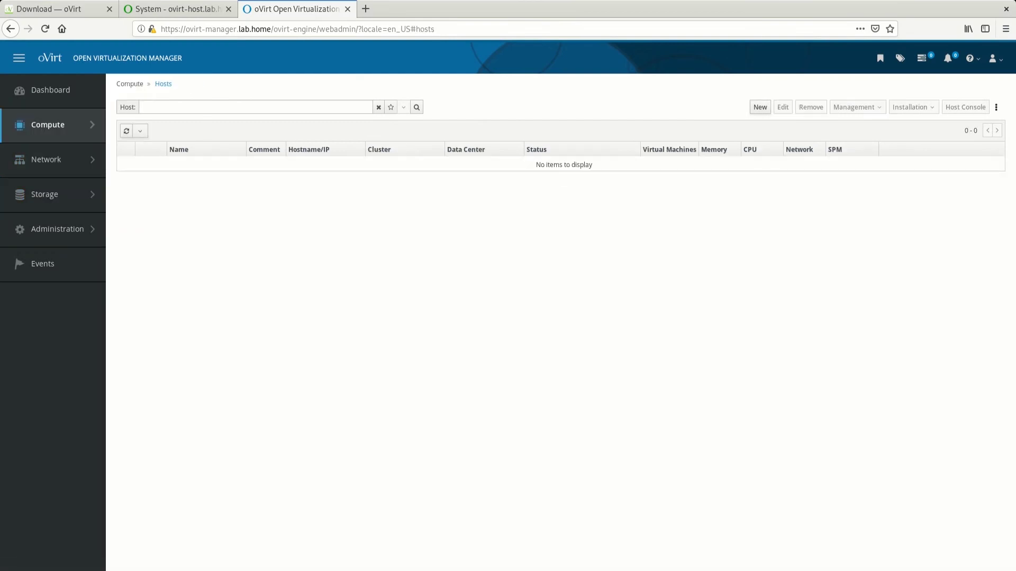
Add host ovirt-host1 with hostname 192.168.0.229 and the root password, and submit it
click(760, 107)
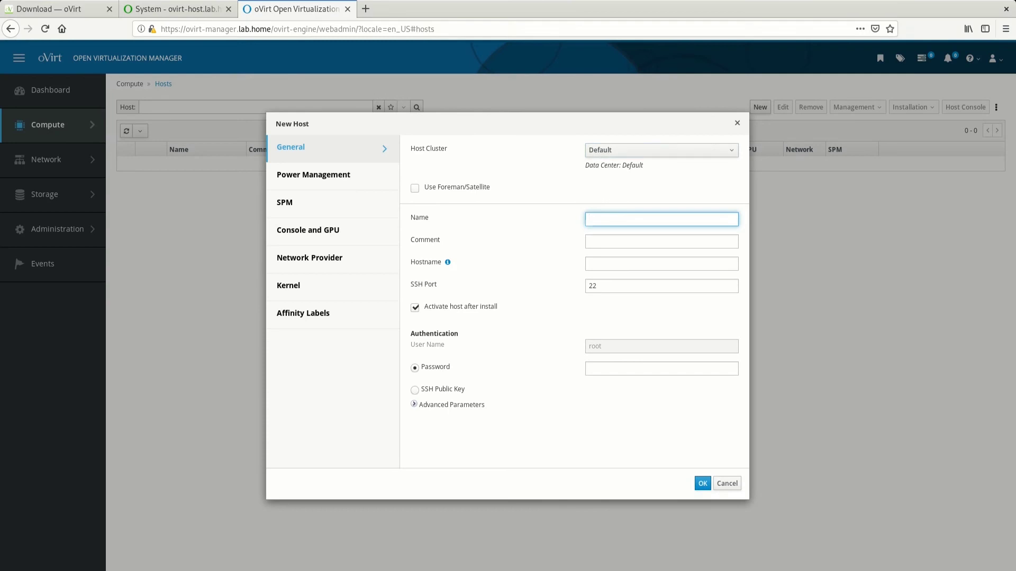
text(ovirt-host1)
click(661, 263)
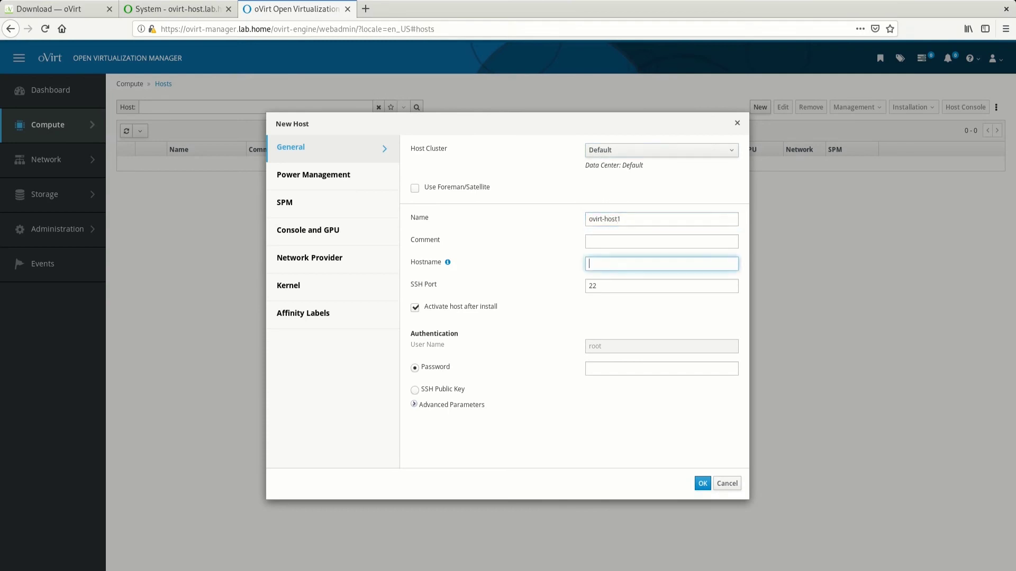
text(192.168.)
text(0.1)
text(229)
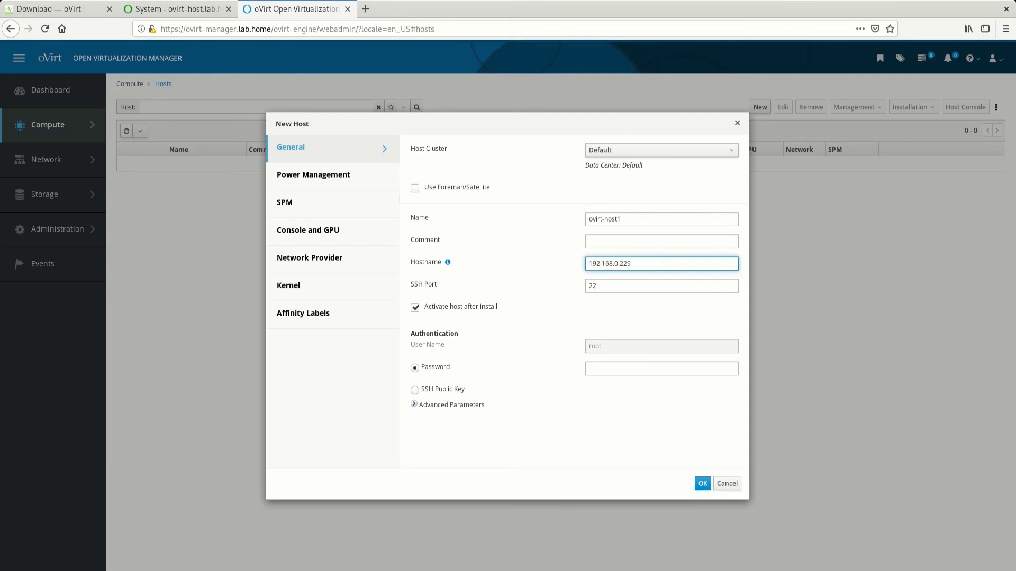
click(661, 369)
text(password)
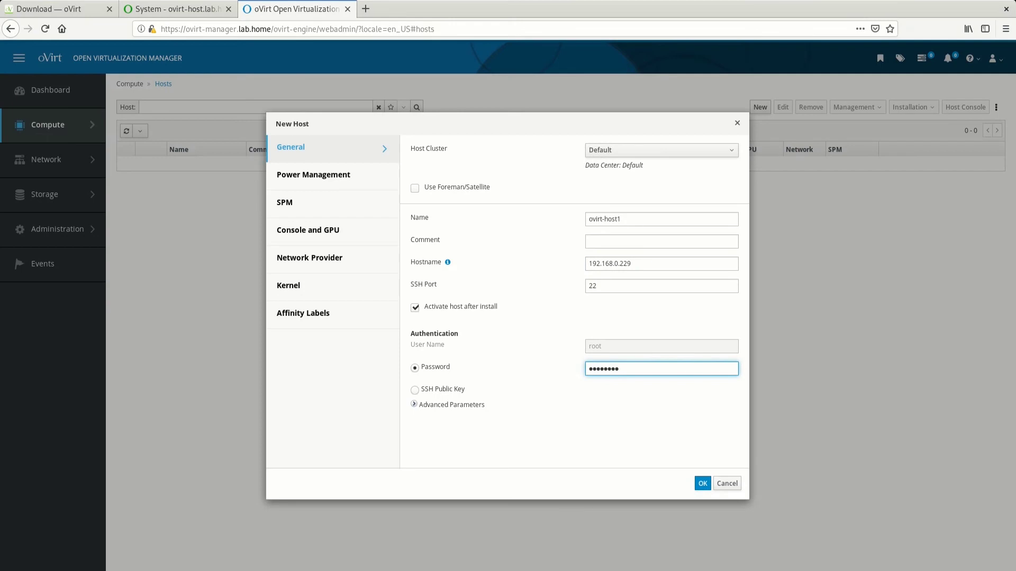
key(Return)
key(Return)
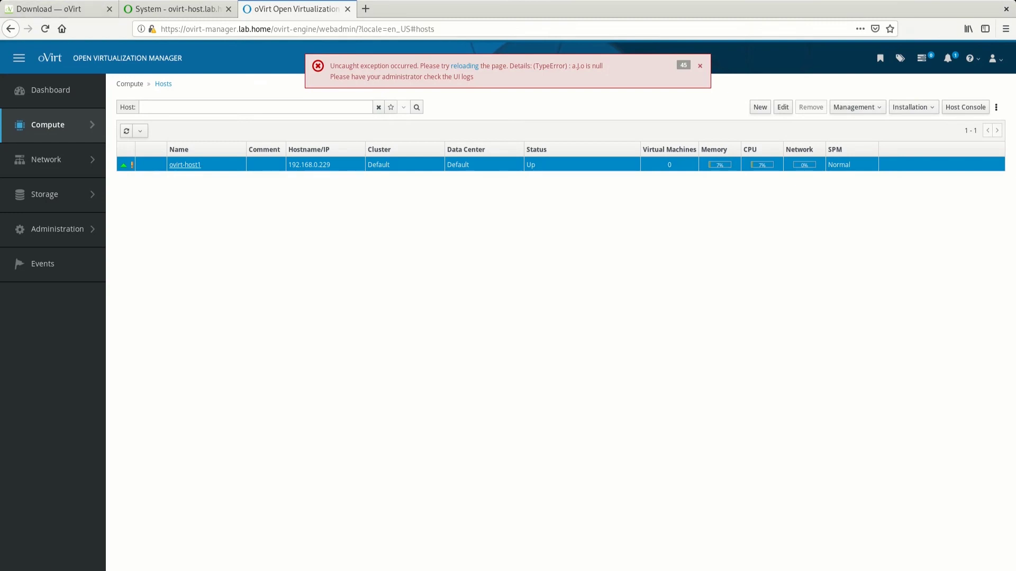
Review ovirt-host1's General, Virtual Machines and Network Interfaces tabs, then list the storage domains
click(185, 164)
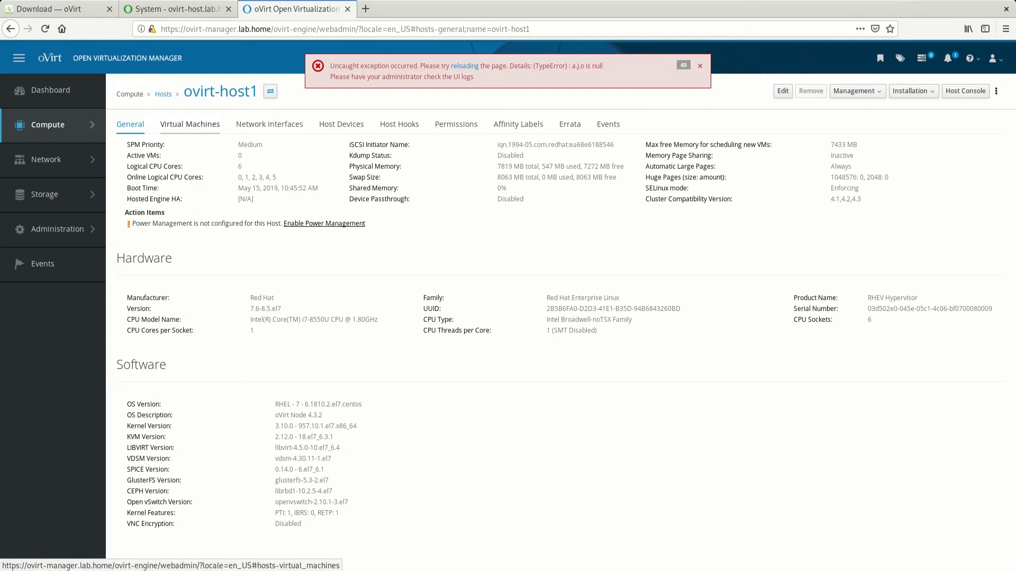
click(190, 124)
click(270, 124)
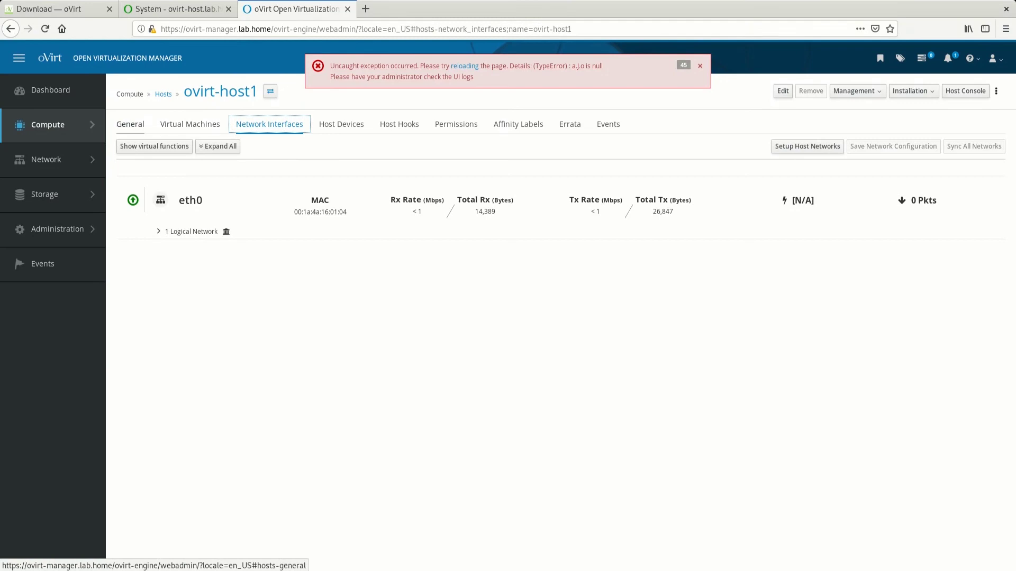
click(131, 124)
mouse_move(53, 194)
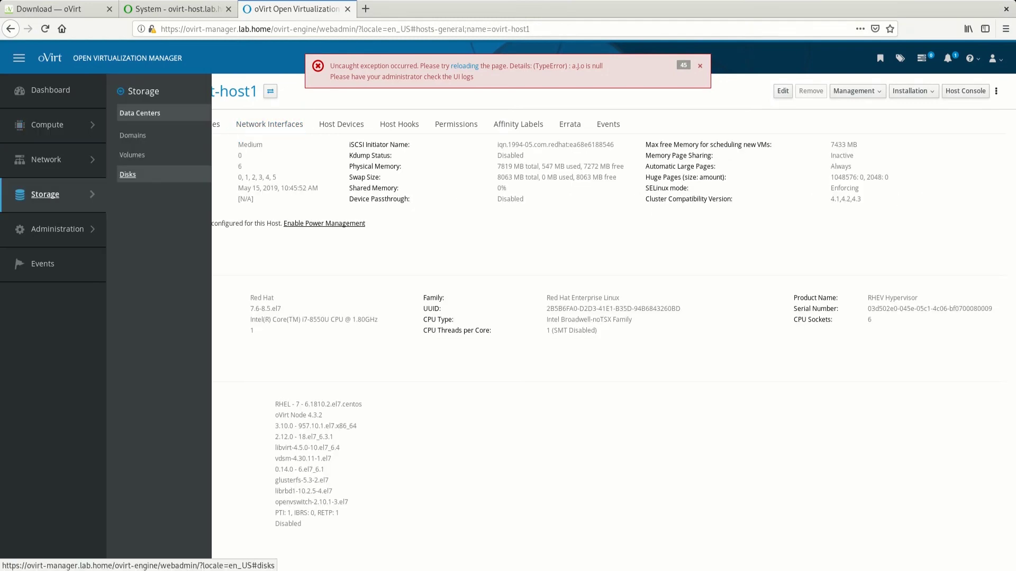
click(133, 136)
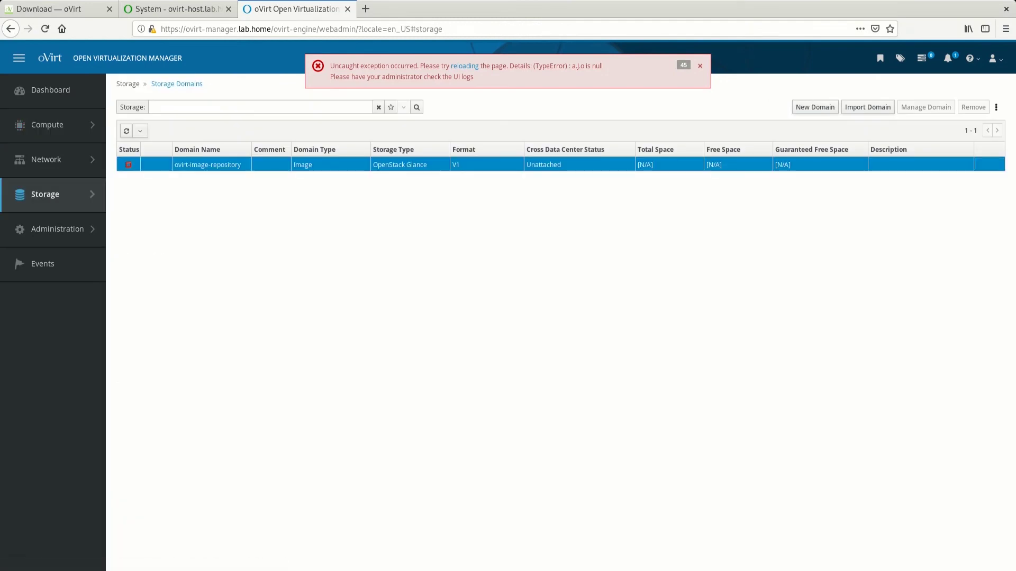
Create the NFS data domain ovirt-nfs with export path 192.168.0.172:/ovirt
click(815, 107)
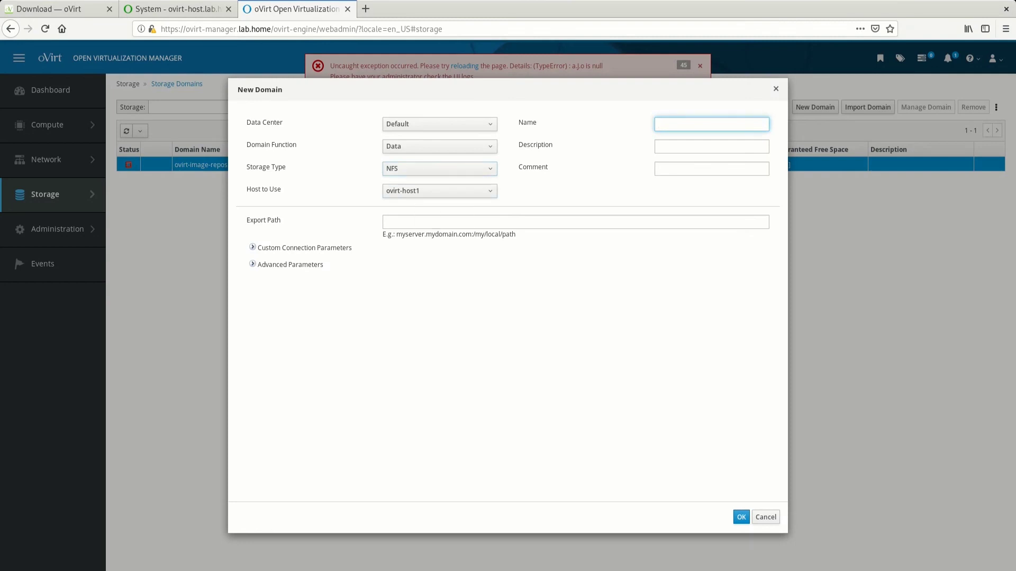
text(ovit)
text(t-s)
key(BackSpace)
text(nfs)
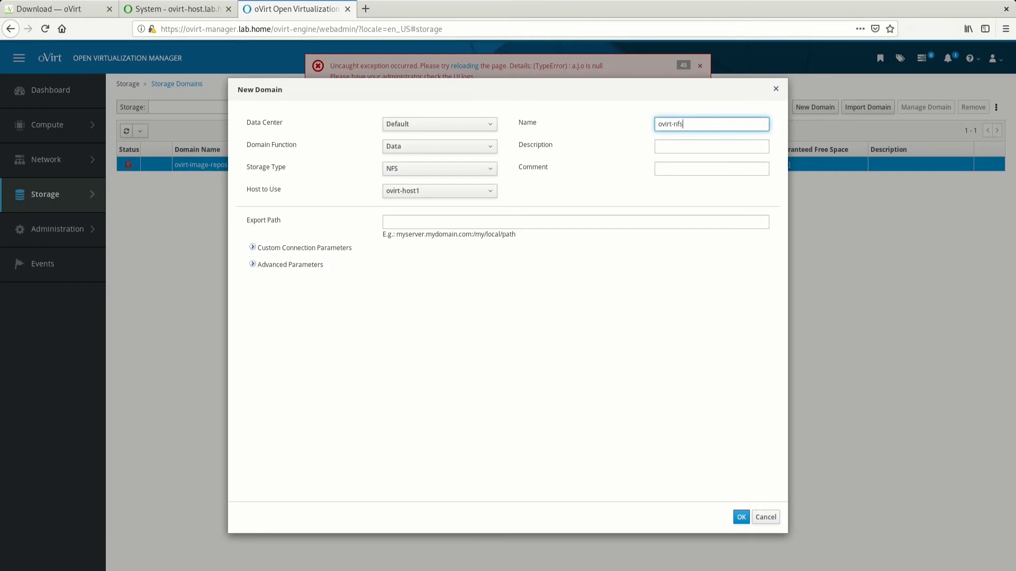
click(387, 222)
text(192)
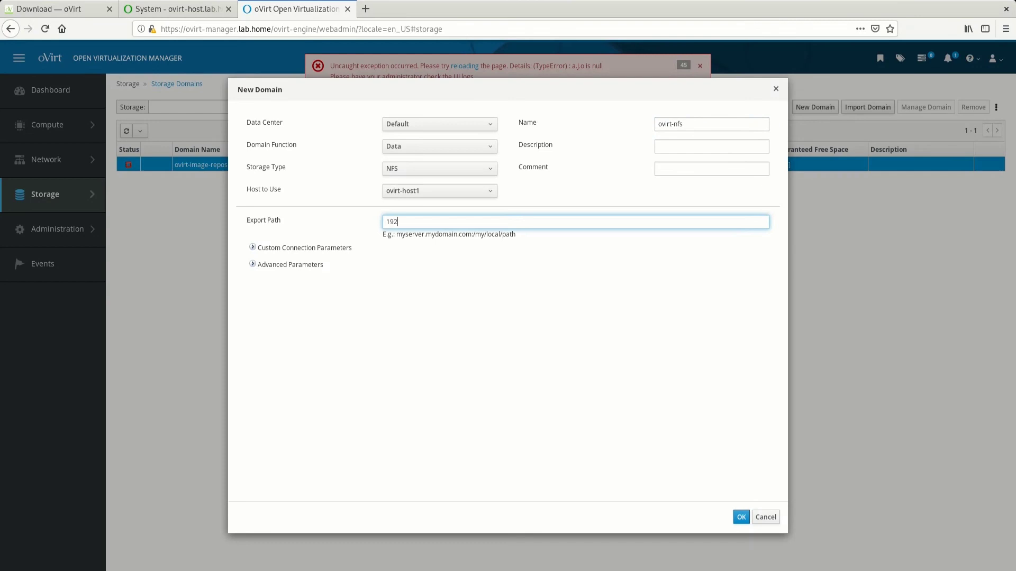
text(.168.0.172:/ovirt)
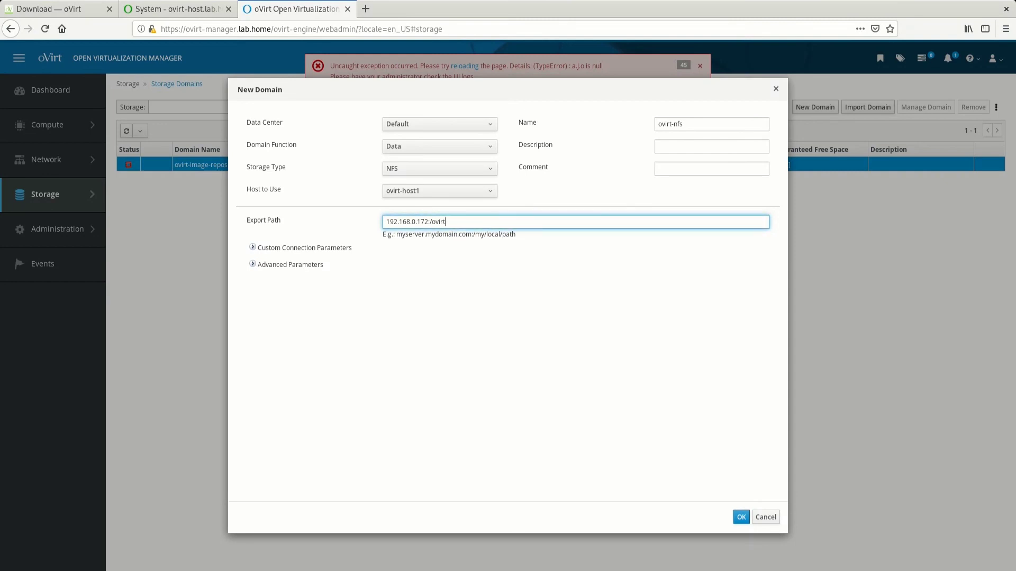
key(Return)
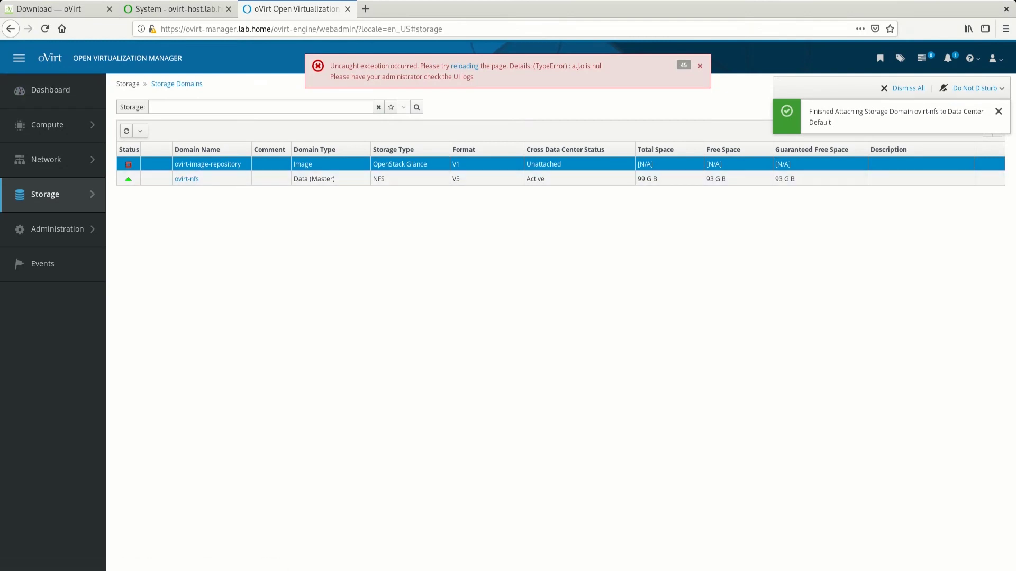
Start a new virtual machine optimized for Server and name it ovirt-vm1
click(999, 111)
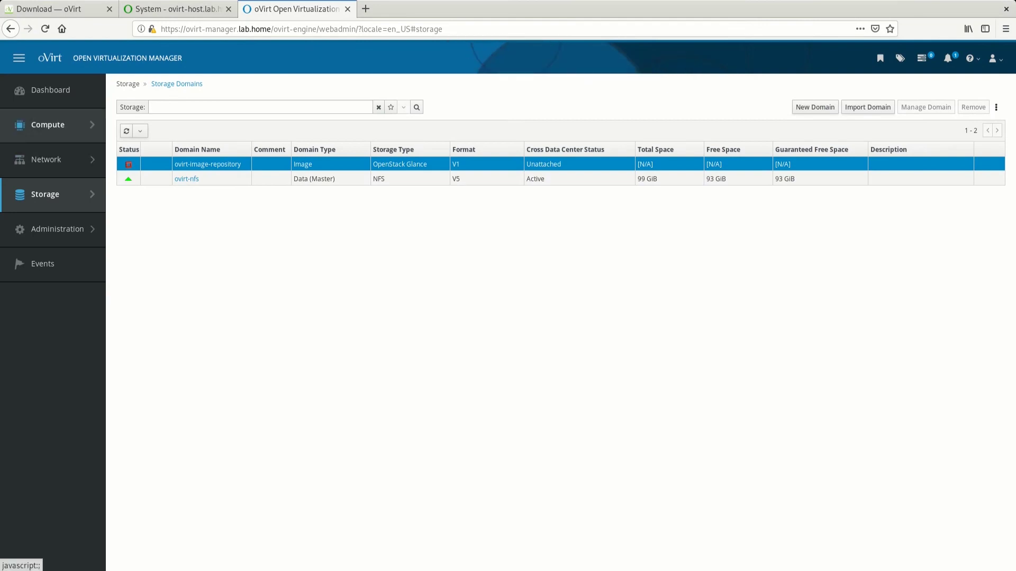
mouse_move(47, 124)
click(145, 113)
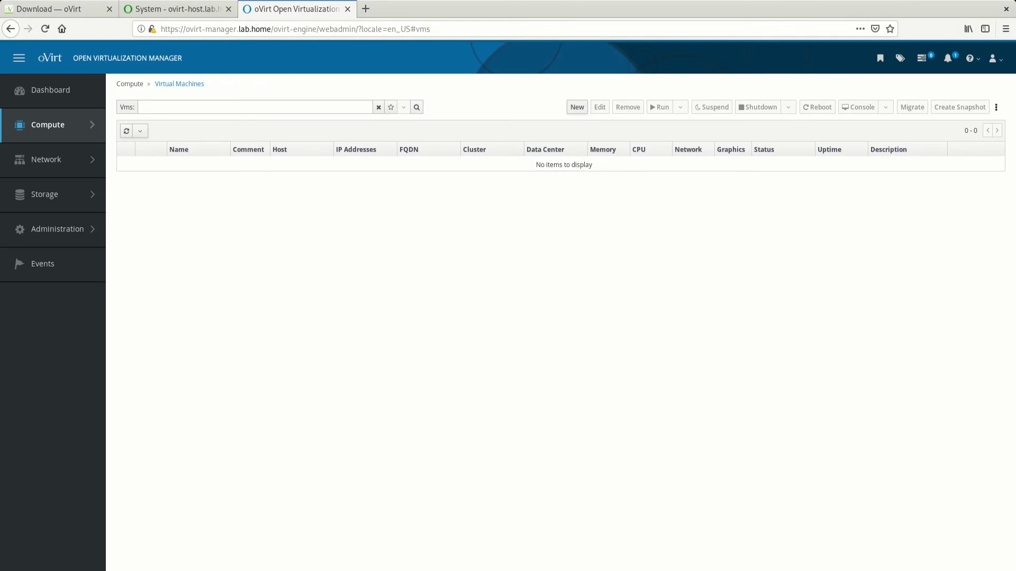
click(576, 106)
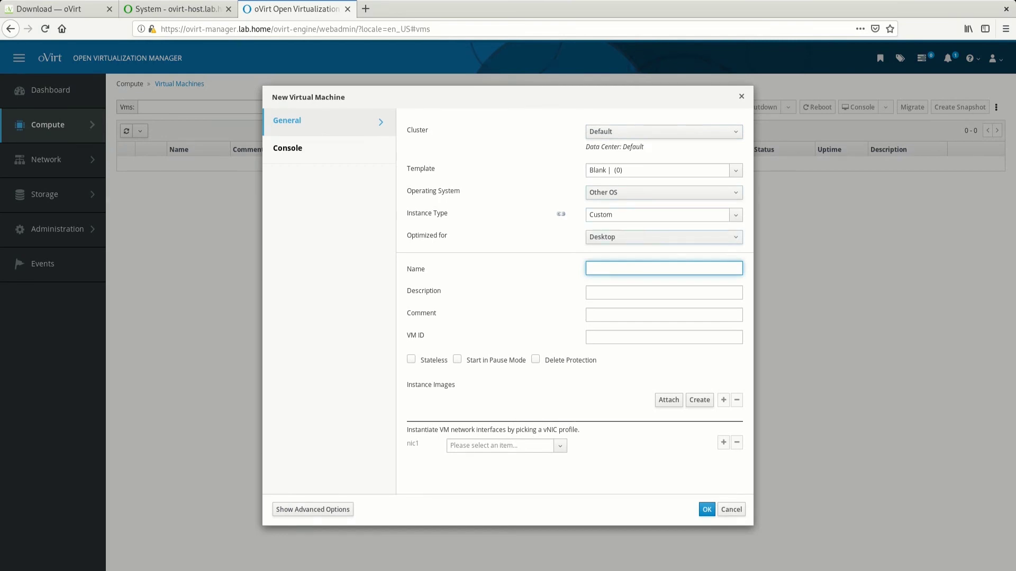
click(664, 237)
click(664, 264)
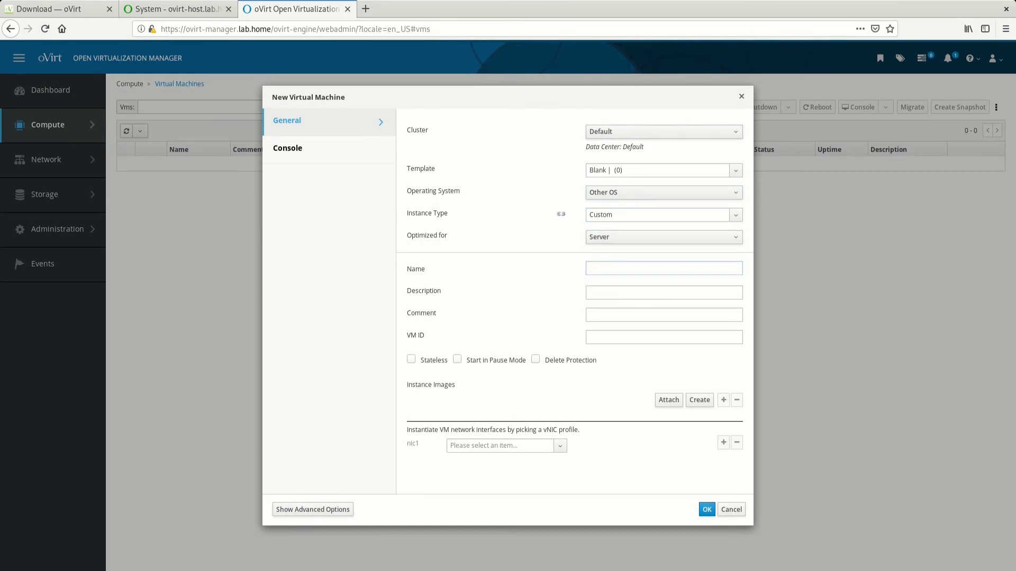
text(o)
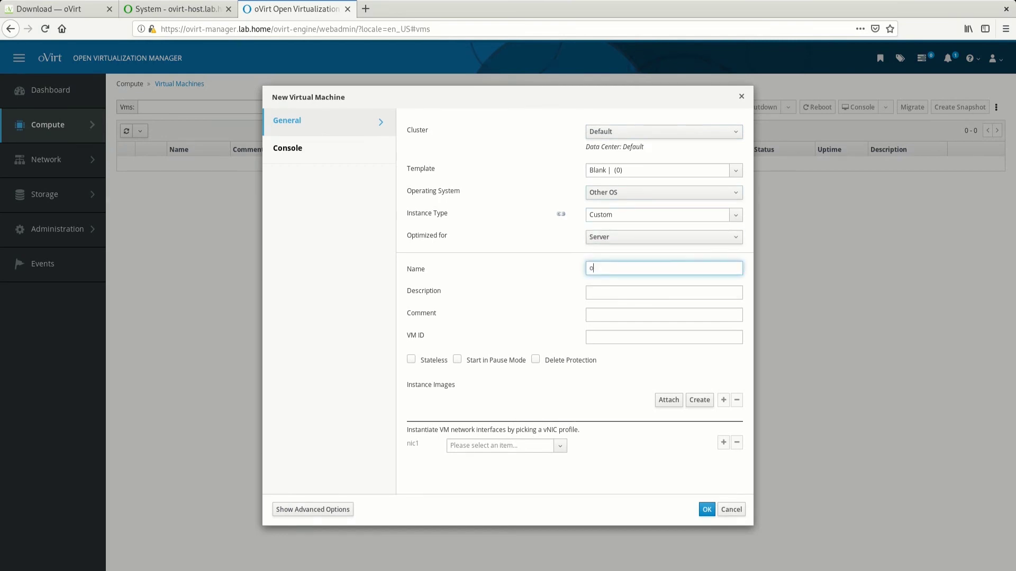
text(virt-vm1)
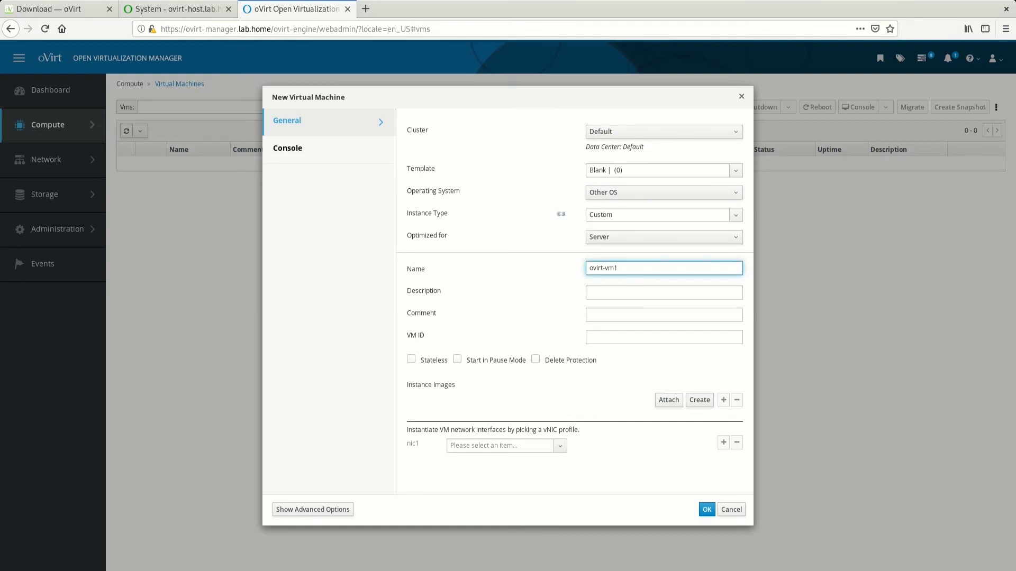
Create a 34 GB disk image for the VM on ovirt-nfs
click(699, 400)
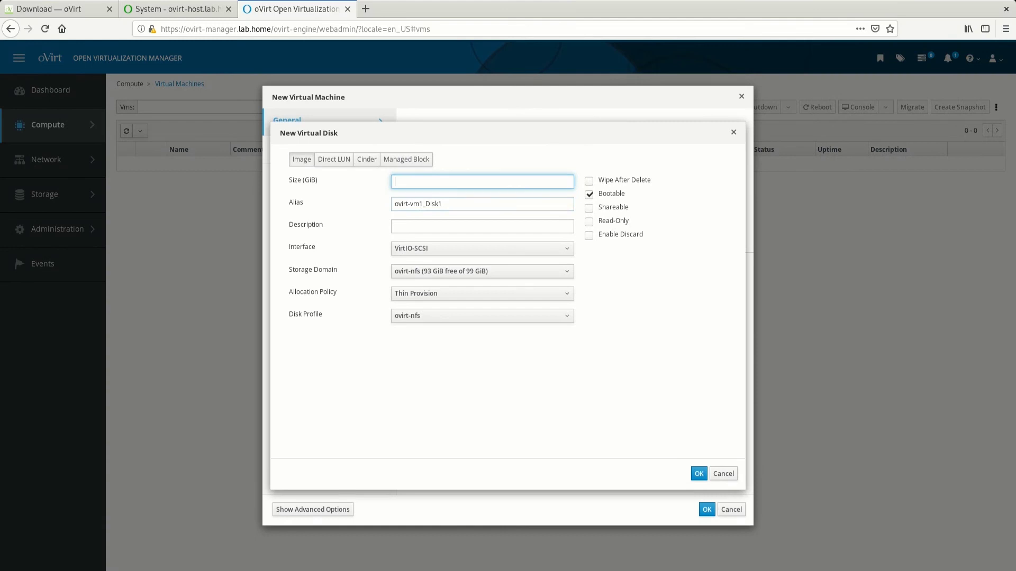
text(34)
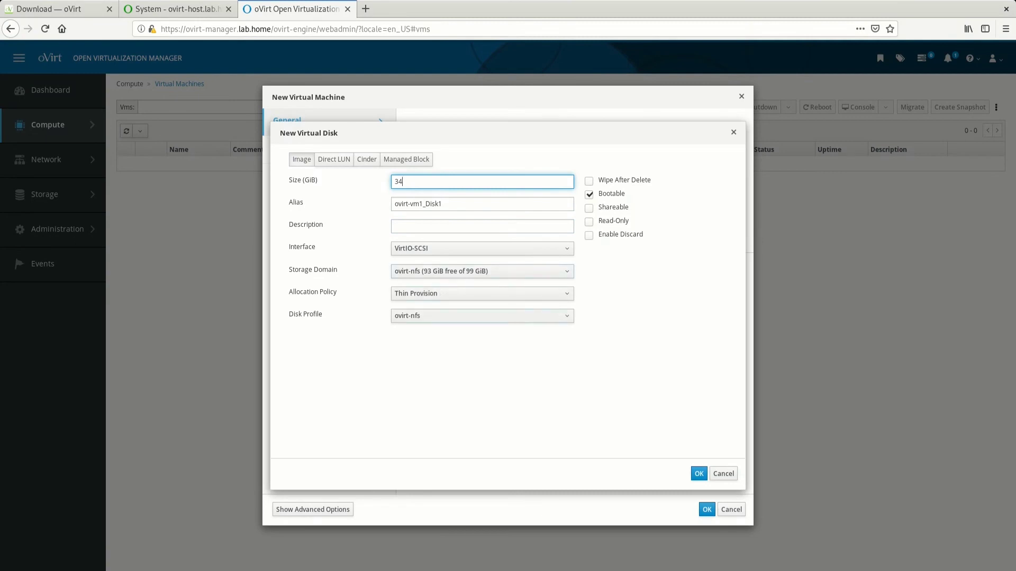
key(Return)
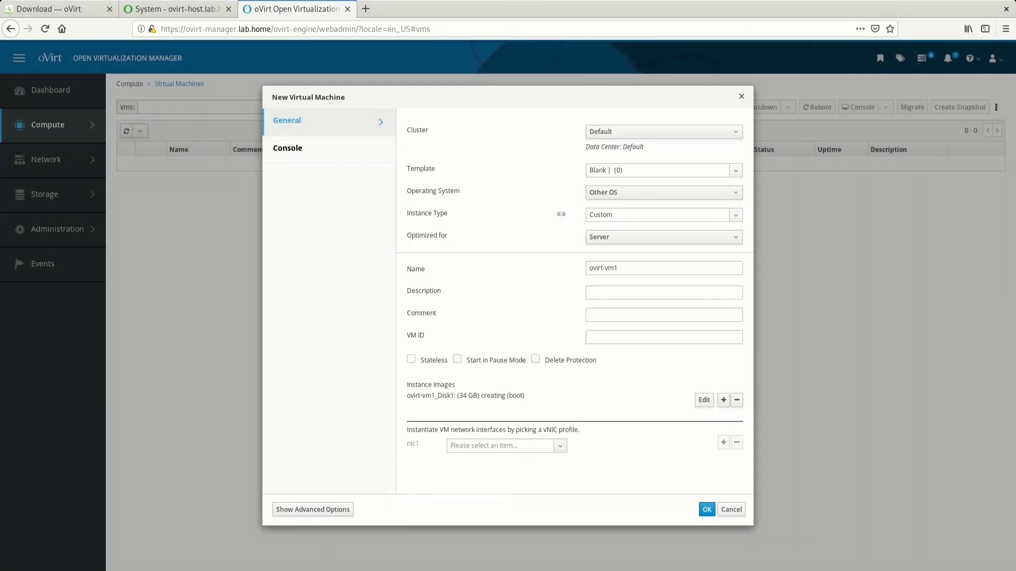
Assign the ovirtmgmt vNIC profile to nic1
click(500, 445)
key(Down)
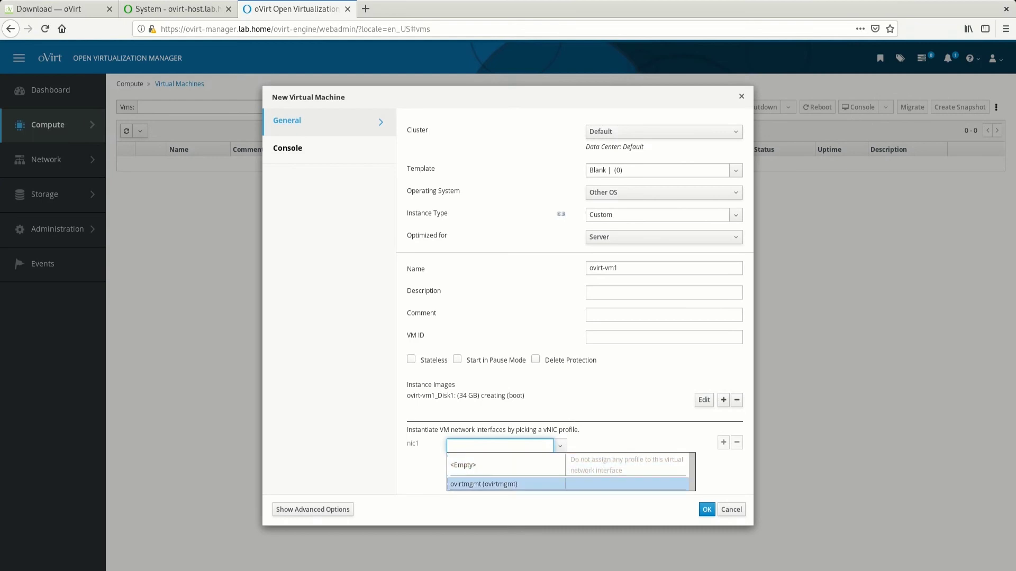
key(Return)
key(Return)
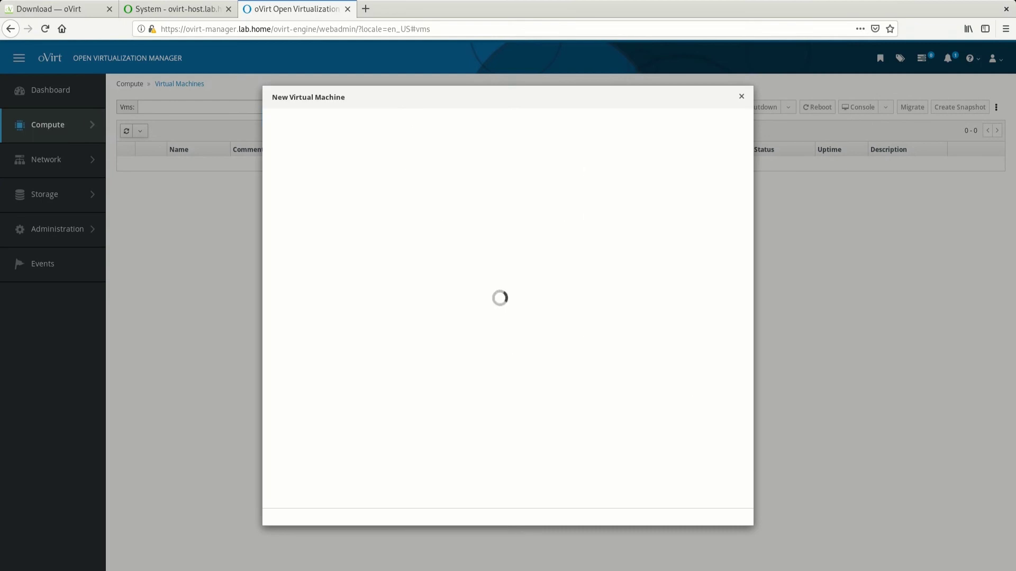